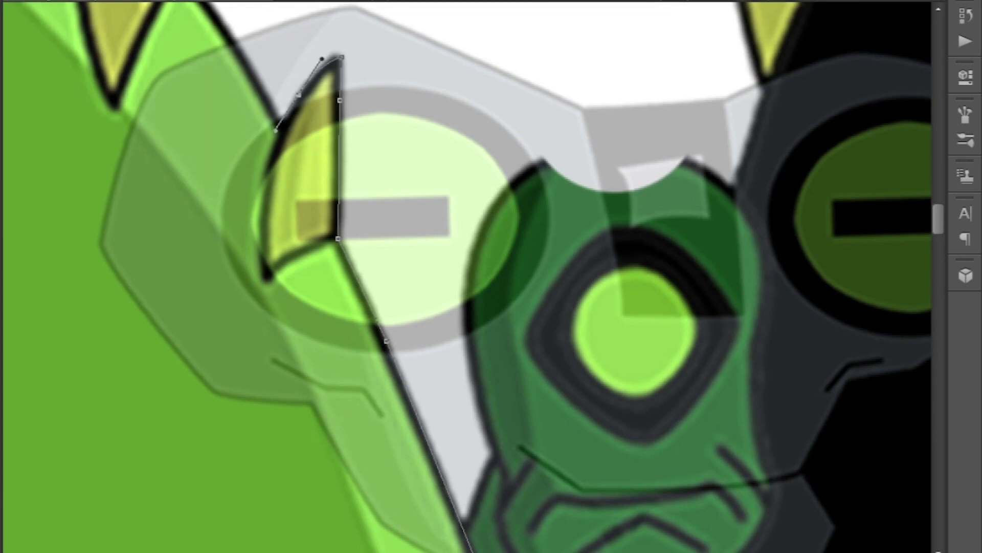
Trace paths along the inner edges of the light green suit's legs and stroke them with the Pencil.
scroll(465, 277, down, 3)
scroll(466, 277, up, 3)
scroll(465, 276, down, 5)
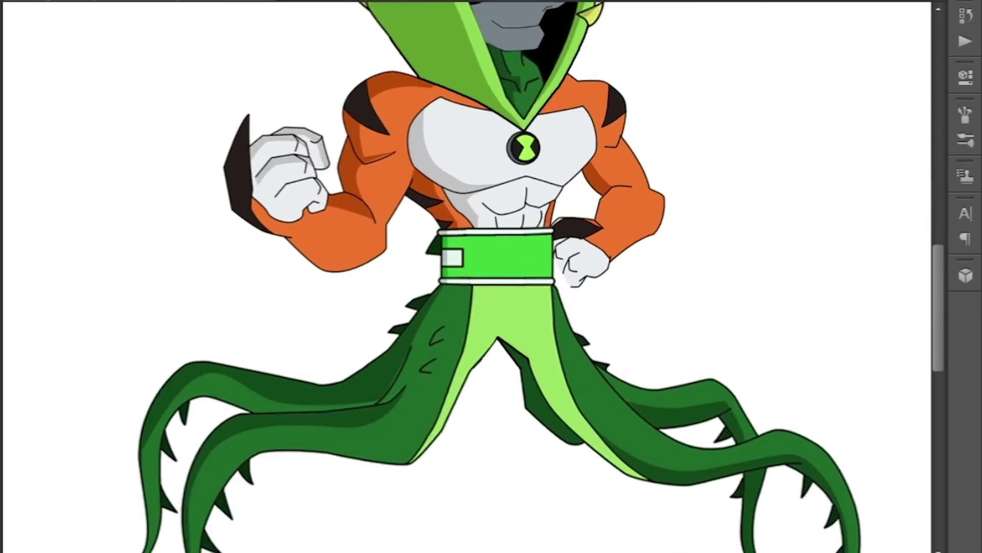
key(ctrl+plus)
key(ctrl+plus)
right_click(527, 254)
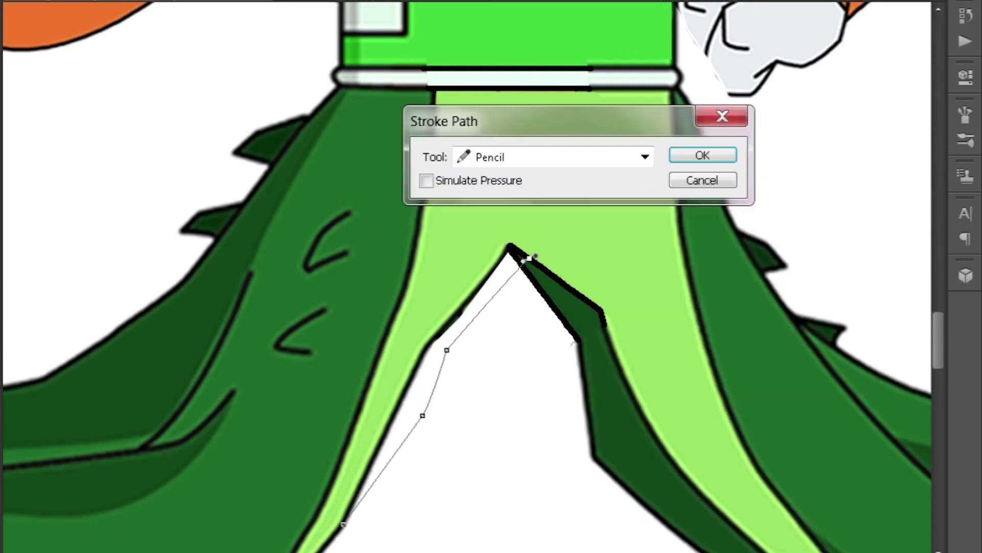
click(636, 259)
scroll(491, 276, down, 2)
click(571, 123)
click(463, 128)
click(407, 270)
key(ctrl+minus)
key(ctrl+minus)
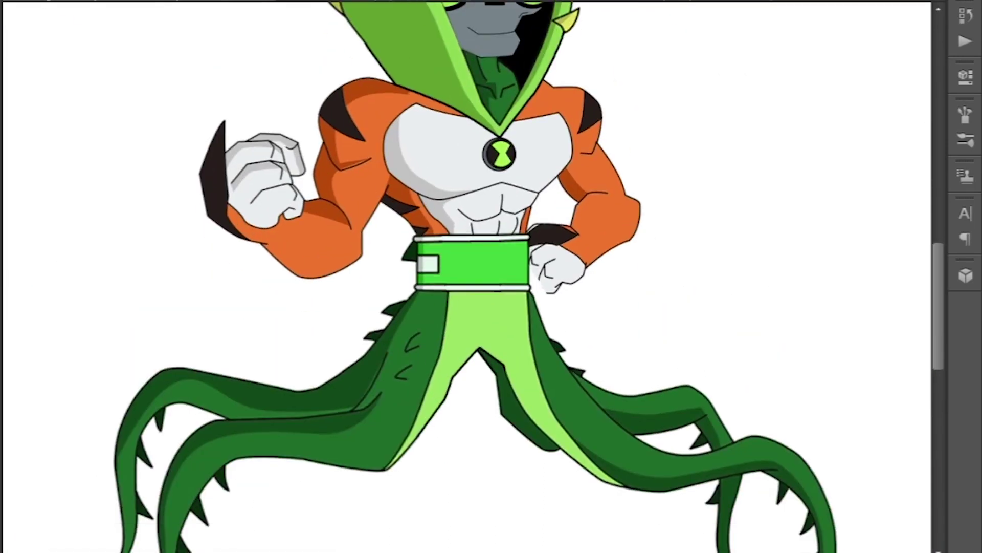
key(ctrl+minus)
key(ctrl+plus)
key(ctrl+minus)
key(ctrl+minus)
key(ctrl+plus)
key(ctrl+minus)
key(ctrl+plus)
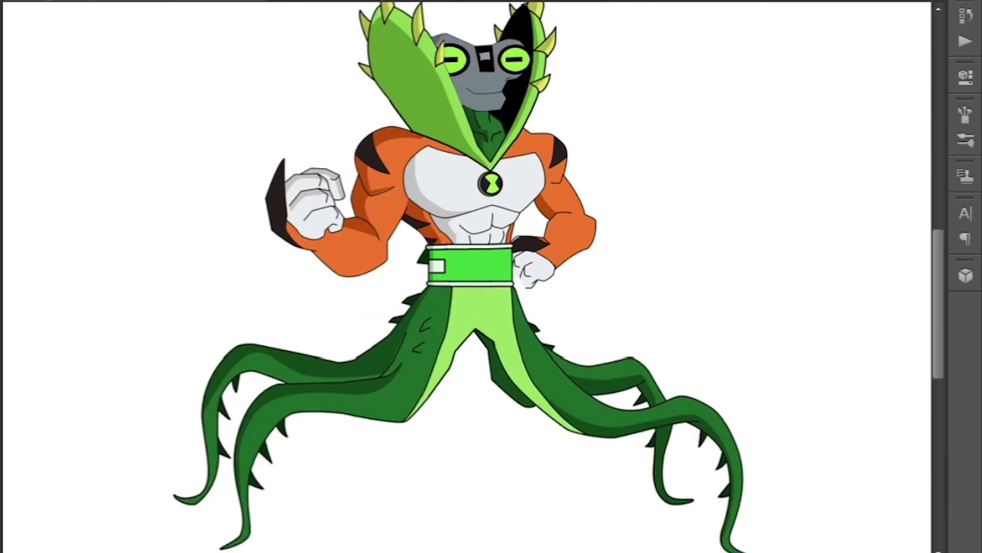
Redraw the missing black outline of the white fist beside the belt with pencil-stroked curved paths.
scroll(581, 26, up, 1)
key(ctrl+plus)
key(ctrl+plus)
key(ctrl+plus)
key(ctrl+plus)
key(ctrl+plus)
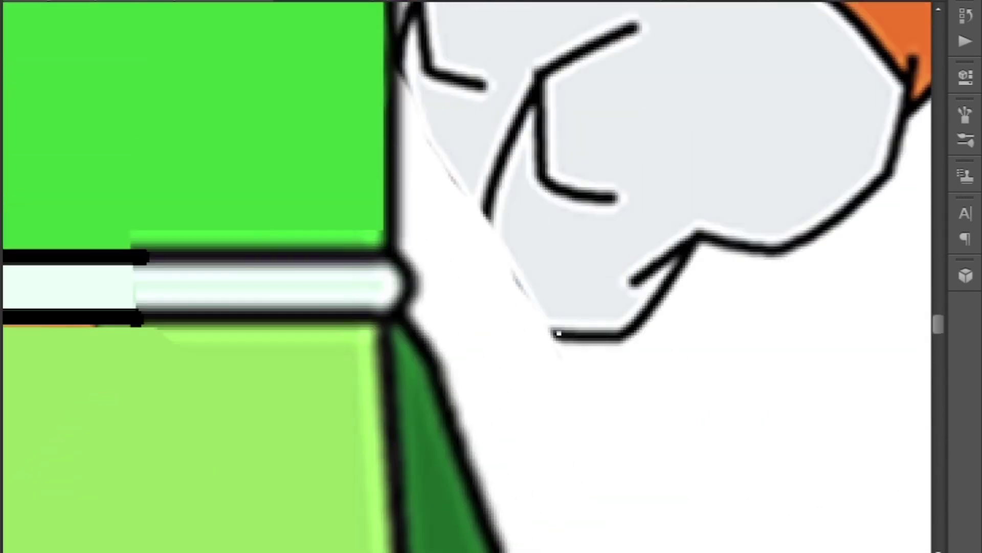
drag(533, 229, 567, 292)
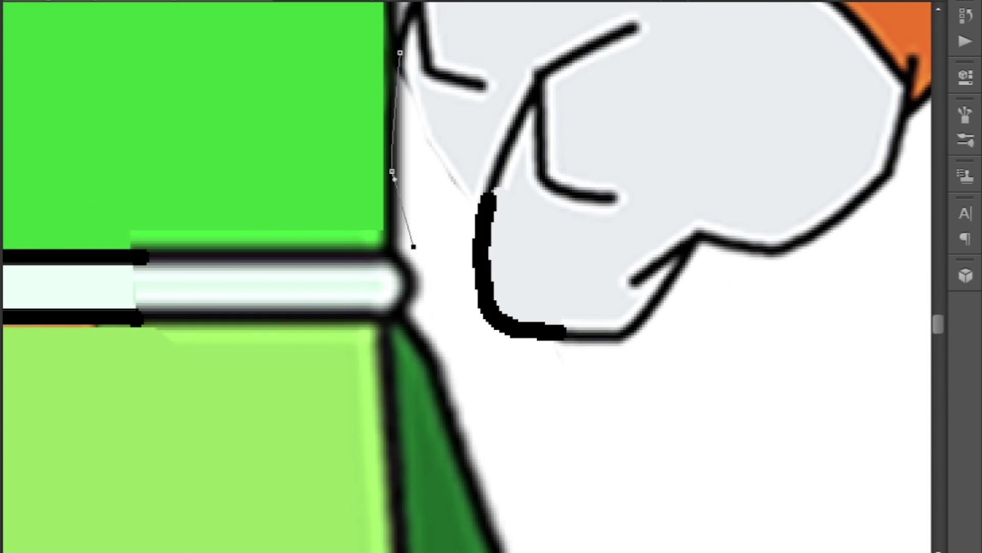
key(ctrl+minus)
key(ctrl+minus)
key(ctrl+minus)
key(ctrl+minus)
key(ctrl+minus)
key(ctrl+minus)
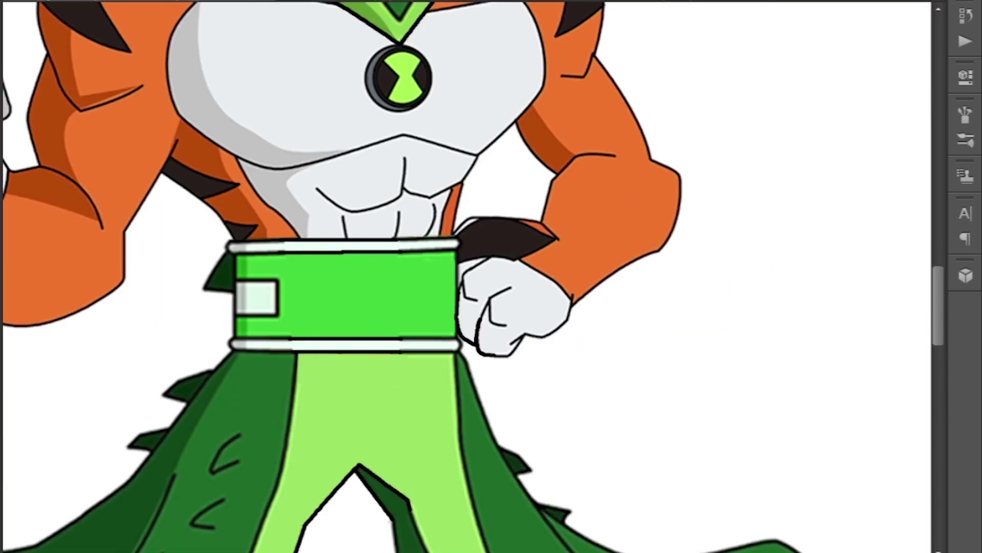
key(ctrl+minus)
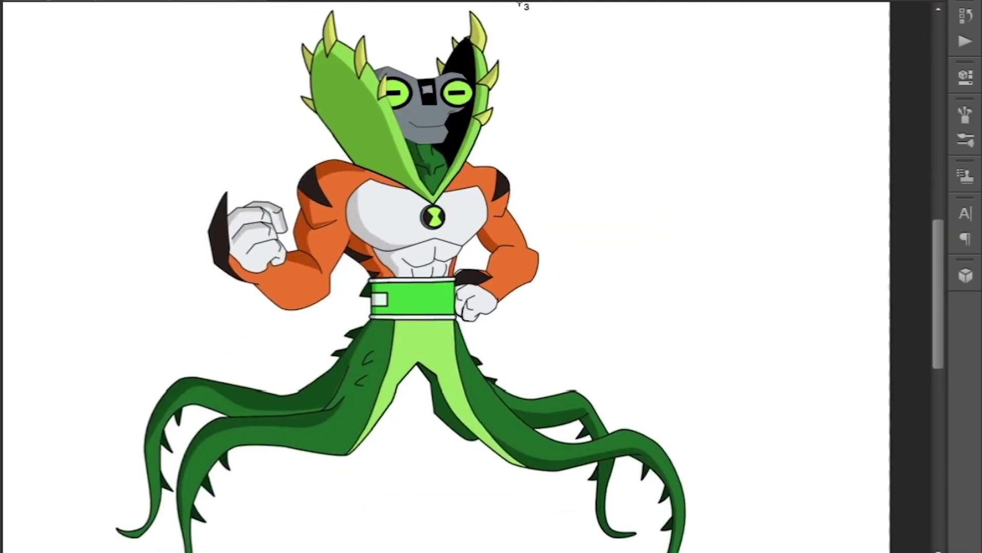
key(ctrl+plus)
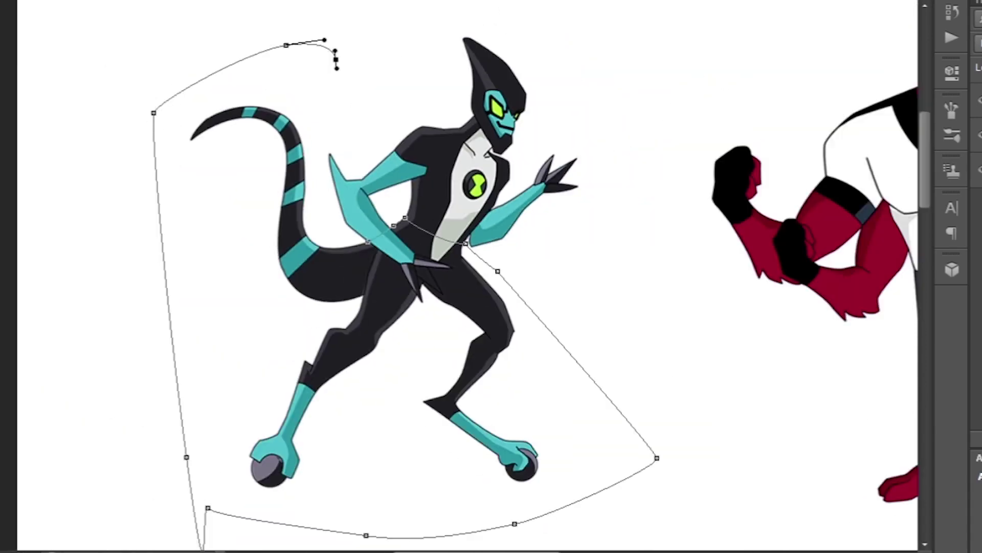
Cut out the black-and-teal alien's legs and tail and fit them, flipped and enlarged, onto the four-armed figure's waist.
double_click(333, 55)
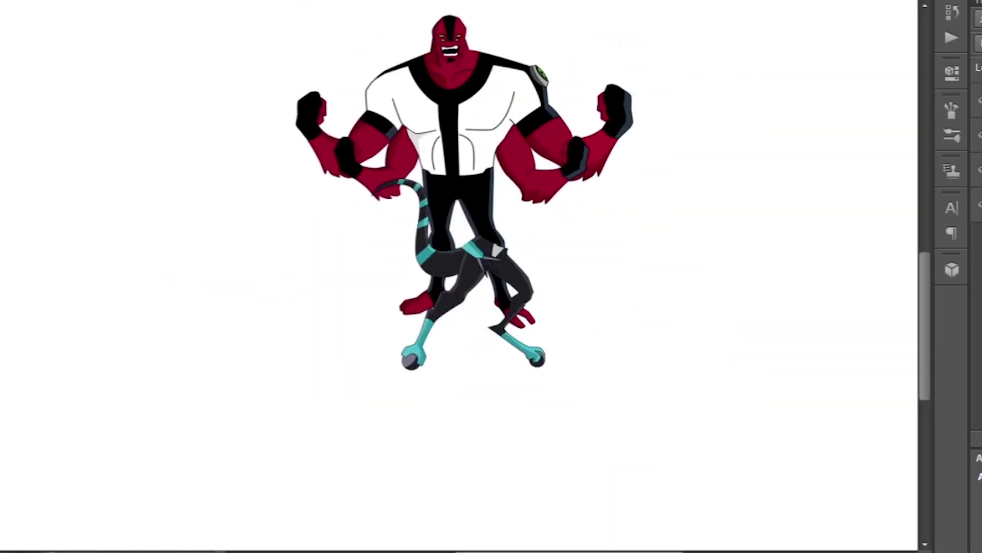
key(ctrl+t)
drag(632, 328, 568, 225)
key(ctrl+plus)
key(ctrl+plus)
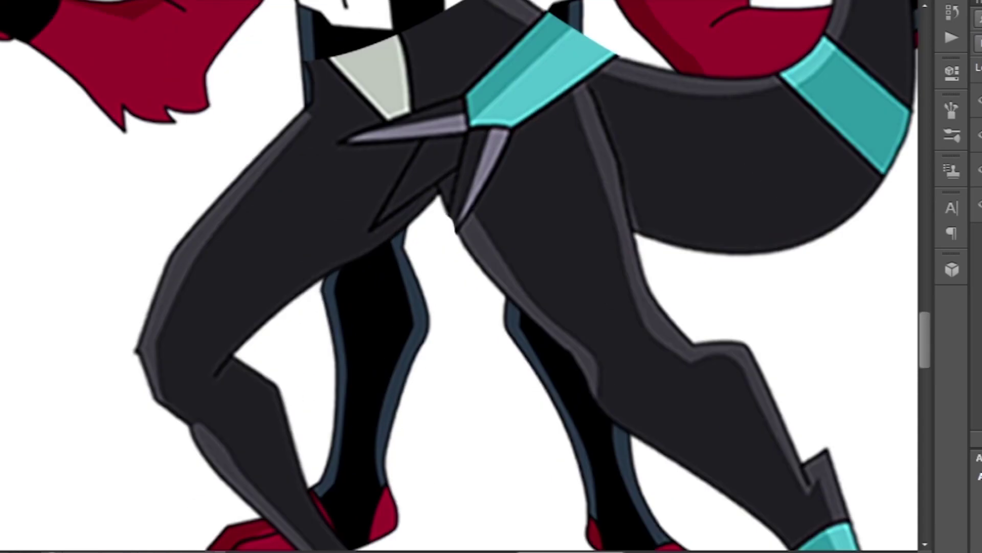
Delete the four-armed figure's original legs with rectangular selections, keeping the black waistband.
key(ctrl+0)
key(ctrl+plus)
scroll(461, 276, down, 1)
drag(291, 213, 607, 471)
drag(359, 140, 525, 244)
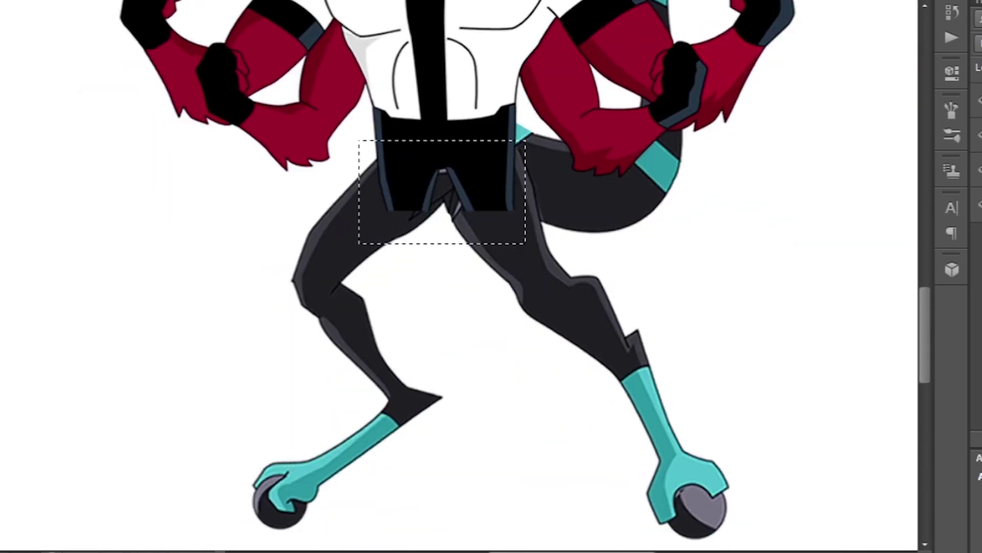
key(Delete)
key(ctrl+d)
Draw a path down the outer hip and thigh opposite the tail and stroke it in black.
key(ctrl+0)
key(ctrl+plus)
scroll(460, 276, down, 1)
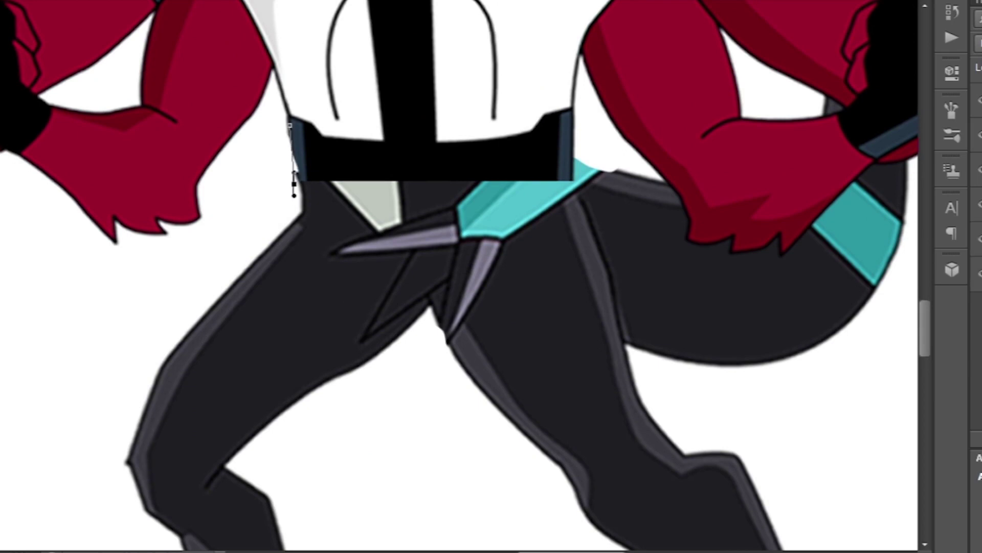
drag(164, 366, 137, 415)
right_click(344, 99)
click(395, 215)
scroll(460, 276, up, 1)
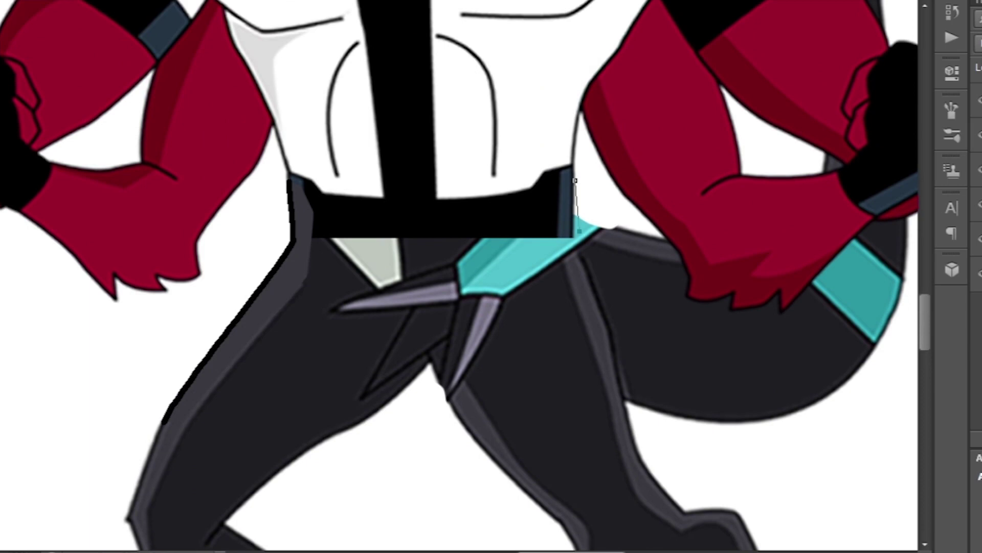
Stroke black outlines along the tail-side hip and the upper edge of the tail's base.
right_click(562, 226)
click(597, 329)
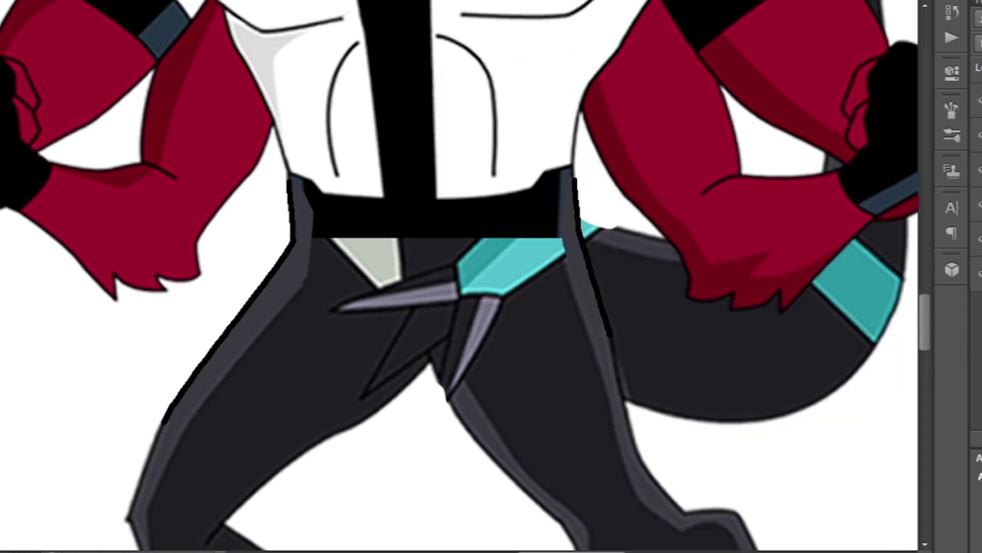
right_click(594, 227)
click(629, 329)
scroll(460, 276, up, 1)
scroll(460, 276, down, 1)
Trace the hips and upper thighs inside the grey highlight and fill the area with black.
click(309, 202)
click(301, 270)
scroll(307, 256, down, 1)
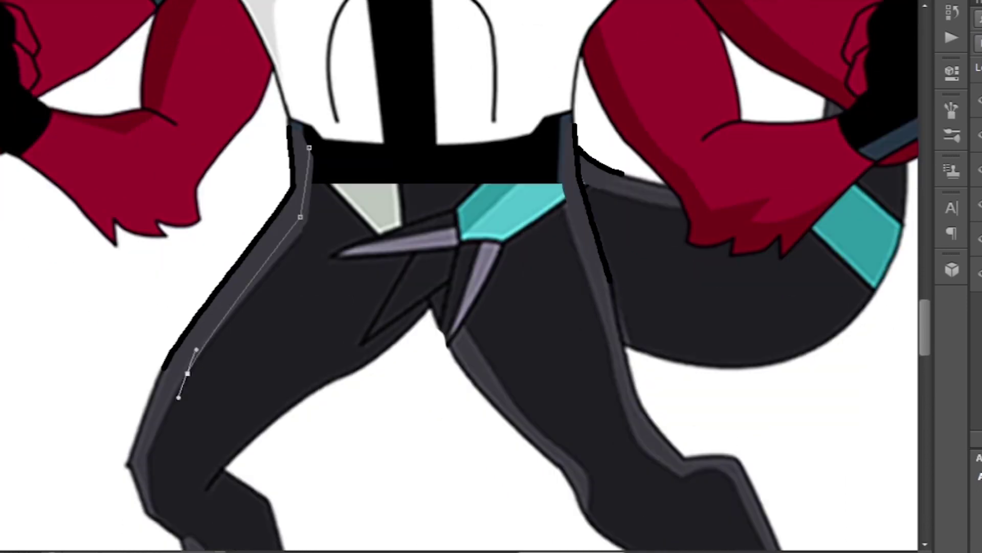
key(ctrl+Return)
key(alt+BackSpace)
key(ctrl+d)
Fill the remaining dark areas of the legs and the tail's base with black, keeping thin grey edge highlights.
scroll(460, 276, down, 2)
scroll(461, 277, up, 1)
scroll(460, 276, down, 2)
click(952, 170)
click(952, 170)
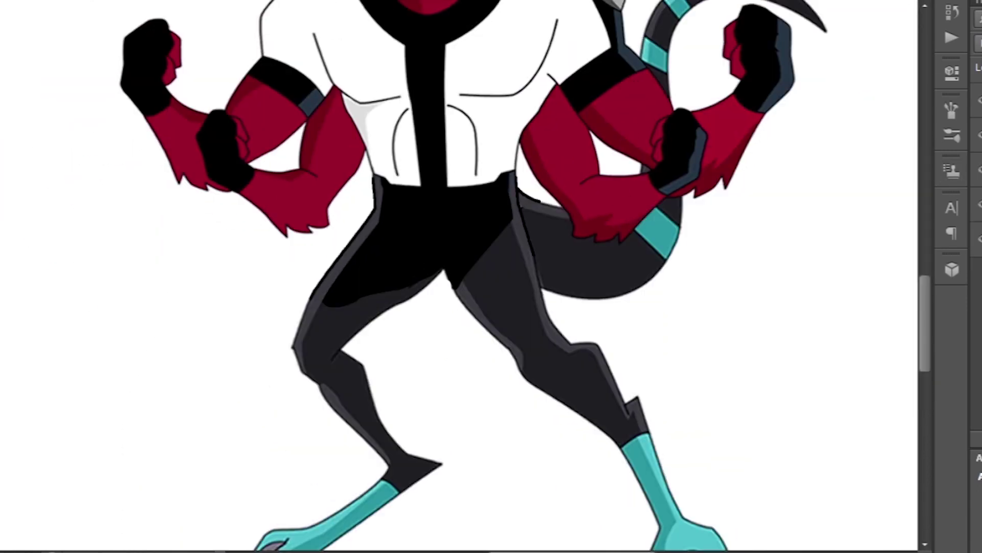
key(ctrl+Return)
key(ctrl+d)
scroll(460, 276, down, 1)
scroll(457, 335, up, 5)
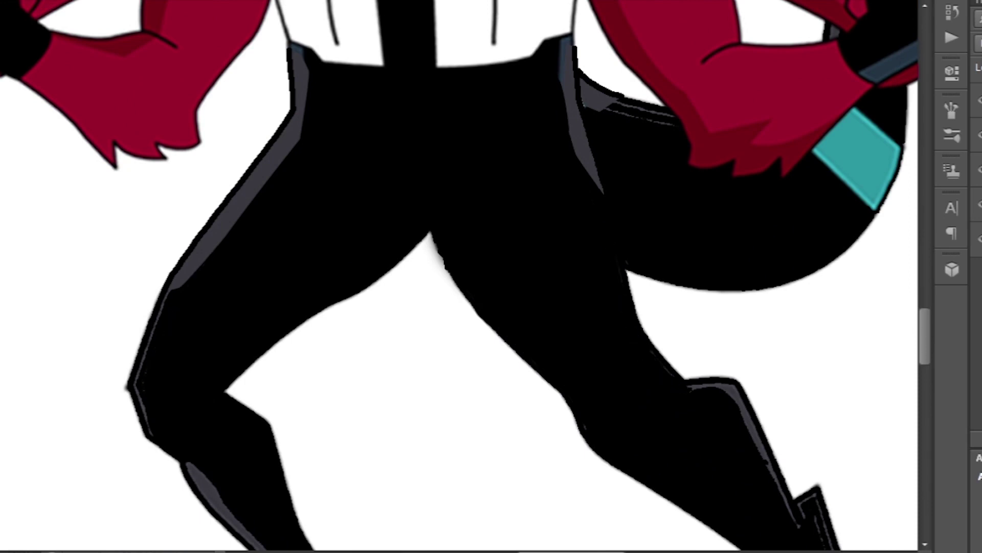
scroll(461, 276, down, 2)
scroll(460, 276, up, 2)
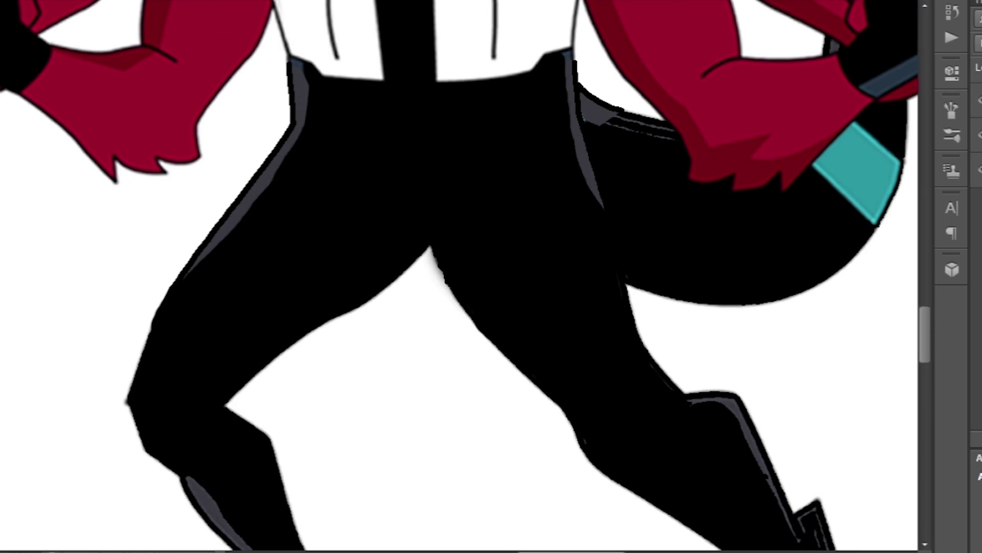
scroll(566, 26, down, 3)
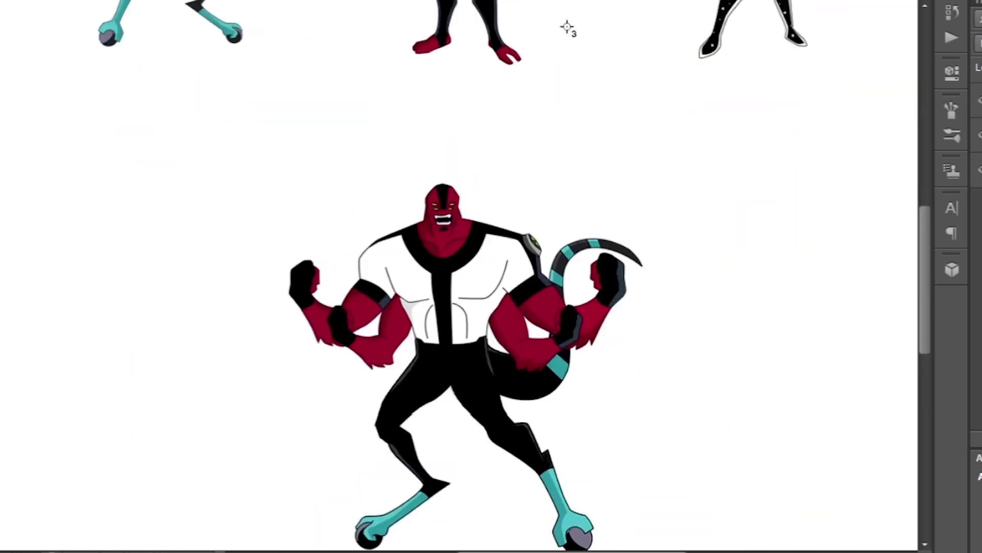
Trace a closed path around the black-and-teal alien's horned head and cut the head out for copying.
scroll(603, 44, up, 5)
drag(547, 62, 306, 143)
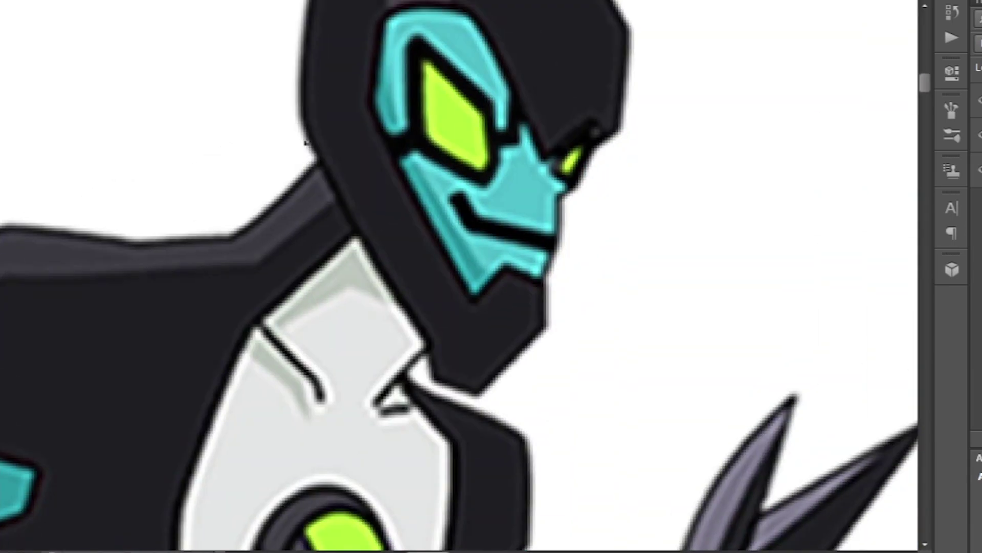
scroll(597, 291, down, 5)
right_click(563, 84)
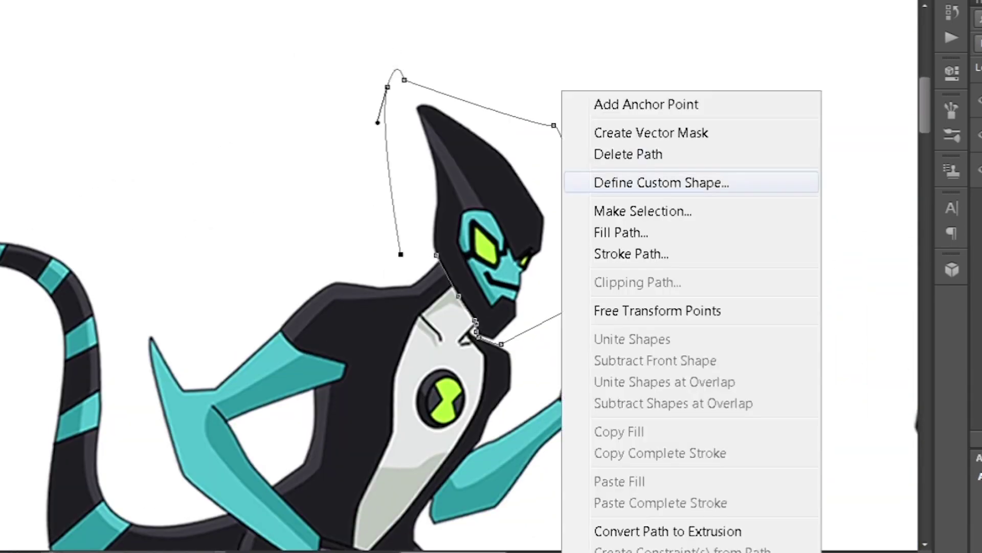
right_click(656, 95)
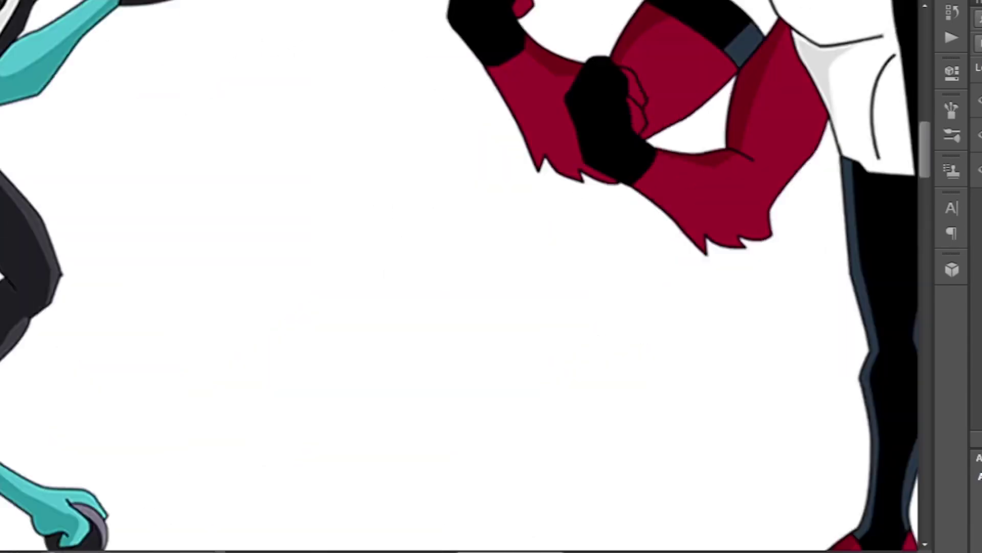
Place the flipped horned head over the four-armed figure's head, tilted and scaled to fit the neck.
scroll(492, 276, down, 3)
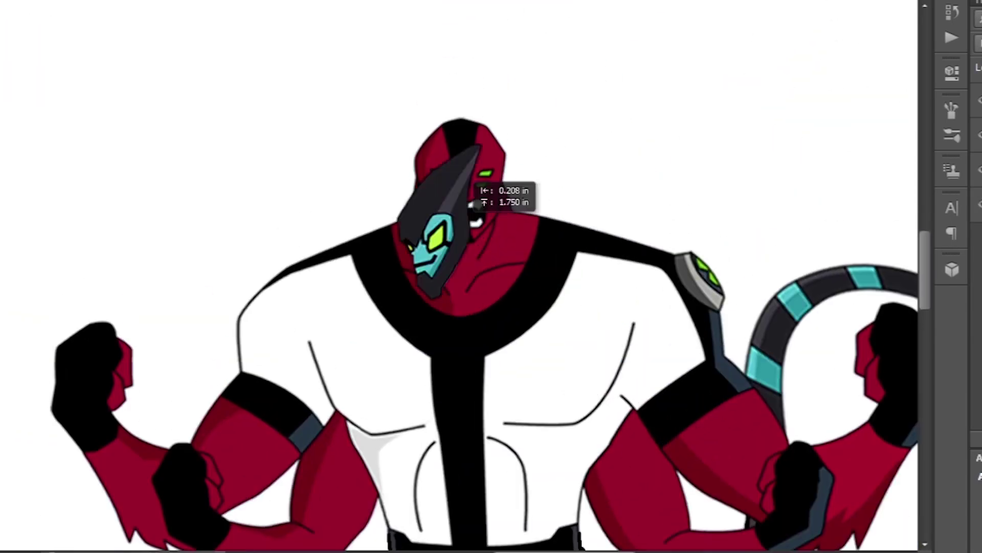
drag(490, 242, 557, 294)
scroll(491, 277, down, 3)
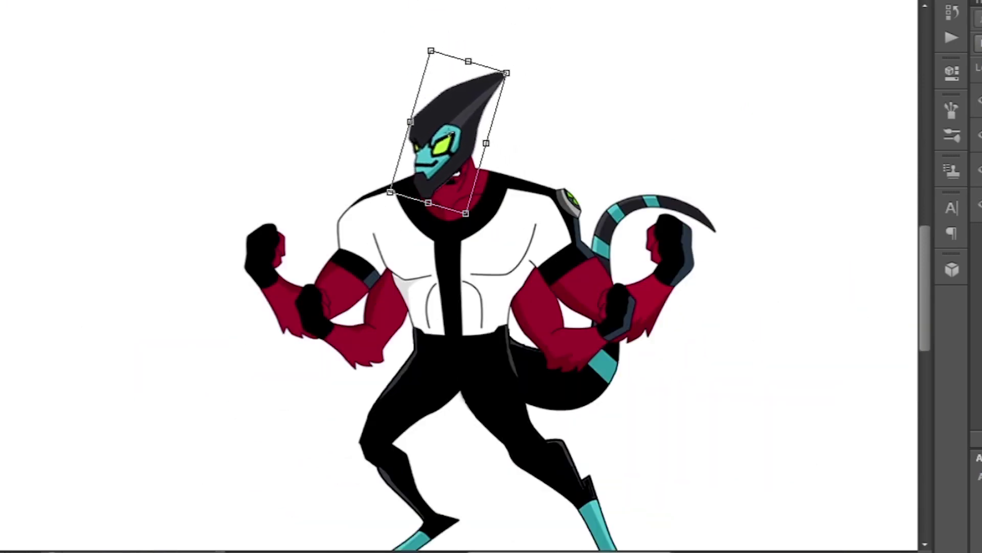
key(Return)
Recolour the horned head's dark areas and the red neck solid black to merge with the collar.
scroll(491, 276, up, 2)
scroll(491, 277, down, 4)
scroll(492, 276, up, 4)
scroll(491, 277, down, 3)
scroll(492, 276, up, 3)
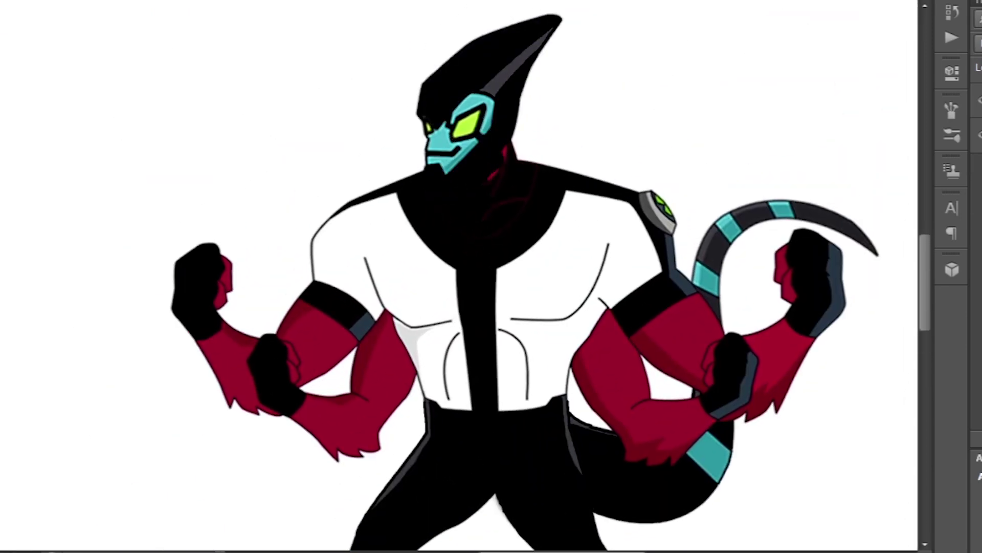
scroll(491, 276, up, 3)
scroll(491, 277, down, 2)
scroll(491, 276, up, 3)
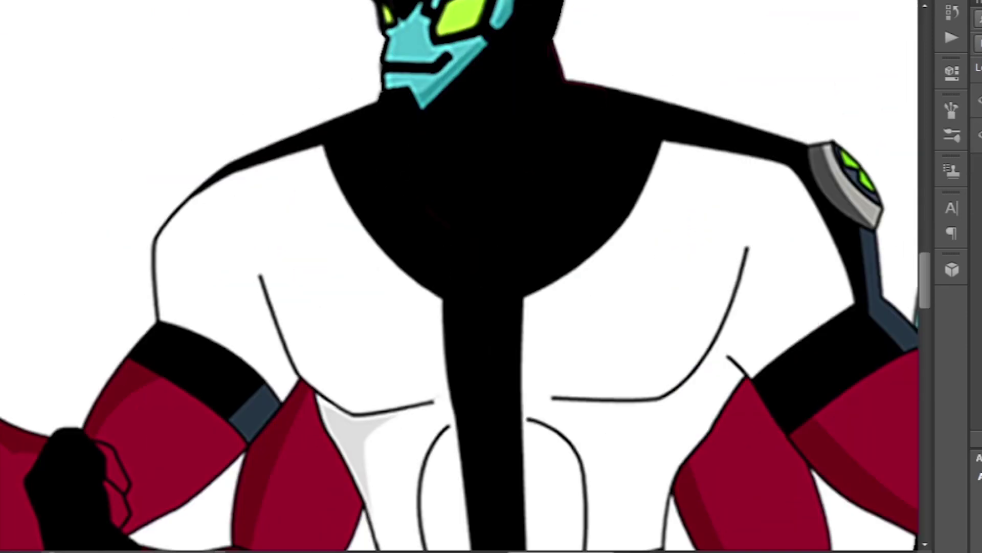
Recolour the lower pair of red arms teal, with darker teal shading on the arm opposite the tail.
scroll(491, 276, down, 4)
scroll(491, 277, up, 2)
scroll(757, 114, up, 5)
scroll(491, 276, down, 6)
scroll(491, 277, up, 2)
scroll(491, 276, down, 5)
scroll(492, 276, up, 5)
scroll(491, 276, up, 2)
scroll(491, 276, up, 5)
scroll(491, 276, down, 3)
scroll(491, 277, up, 3)
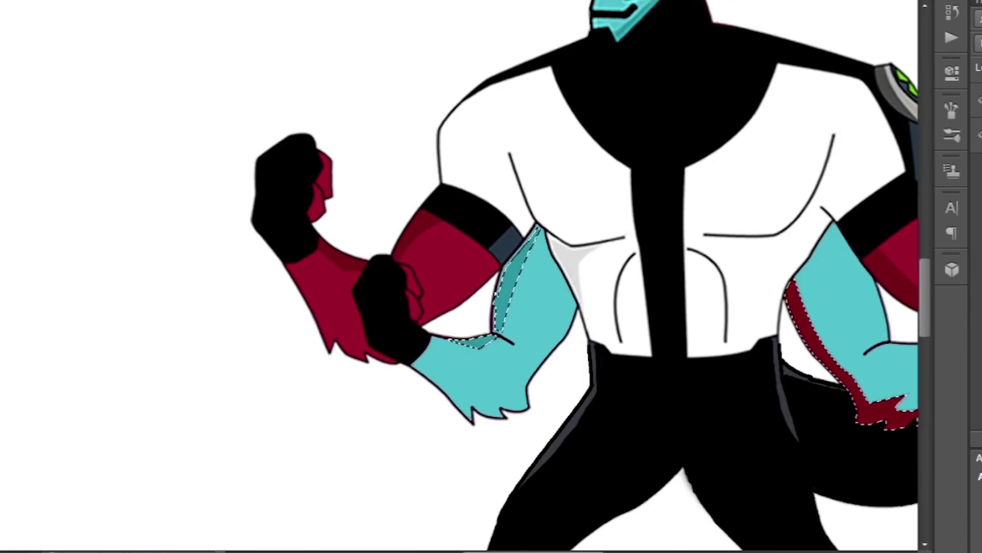
Fill the dark red shadow of the tail-side lower arm with darker teal and deselect.
scroll(491, 276, up, 2)
key(ctrl+d)
scroll(492, 276, down, 4)
scroll(491, 277, up, 3)
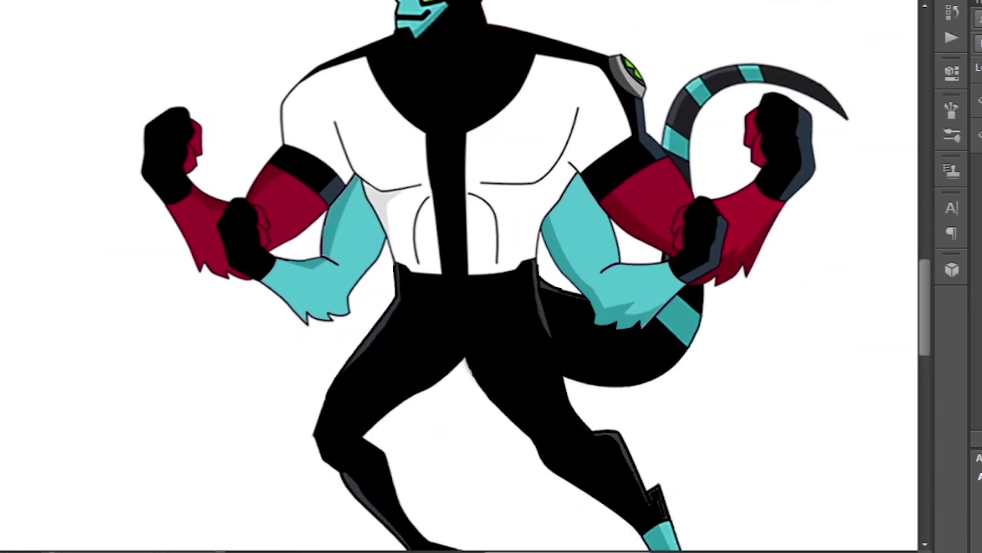
key(ctrl+d)
Recolour the dark bands of the upper tail solid black between the teal stripes.
scroll(491, 276, down, 3)
scroll(491, 277, up, 5)
scroll(491, 276, down, 5)
scroll(491, 276, up, 1)
scroll(657, 51, down, 3)
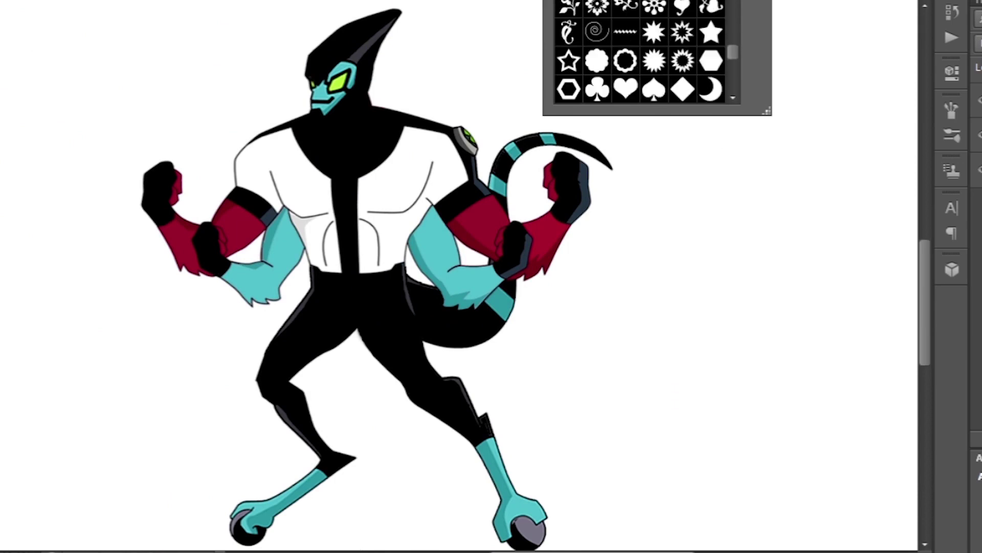
Add small white starburst custom shapes across the black hips, legs and tail's base.
scroll(348, 228, up, 4)
scroll(348, 228, down, 3)
drag(440, 314, 450, 322)
drag(284, 304, 302, 320)
scroll(431, 339, up, 3)
drag(184, 326, 189, 332)
drag(227, 382, 233, 389)
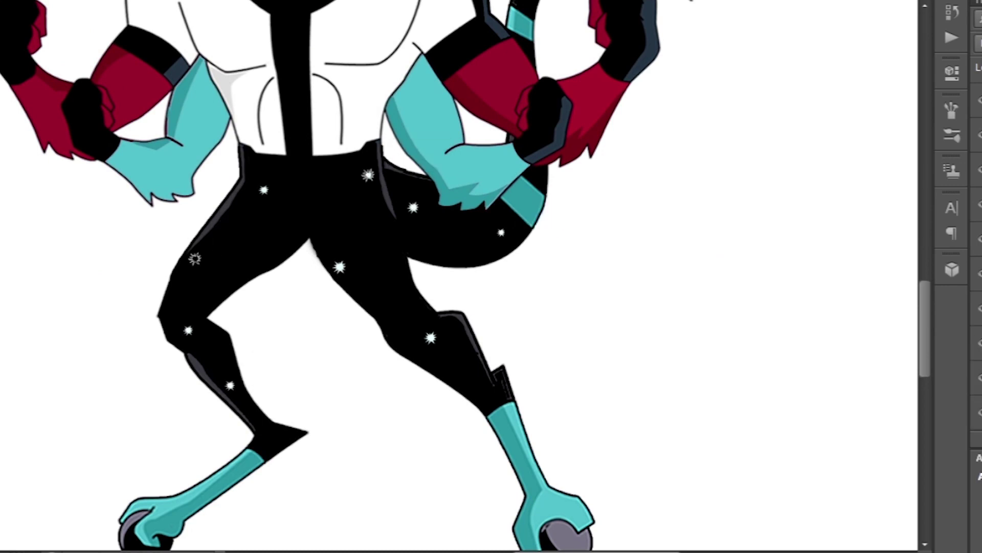
Add white starbursts to the chest's black stripe, the armband opposite the tail and the inner thighs.
scroll(348, 276, up, 8)
drag(227, 264, 233, 271)
drag(286, 368, 293, 374)
scroll(348, 277, down, 3)
drag(254, 422, 261, 430)
scroll(348, 276, down, 3)
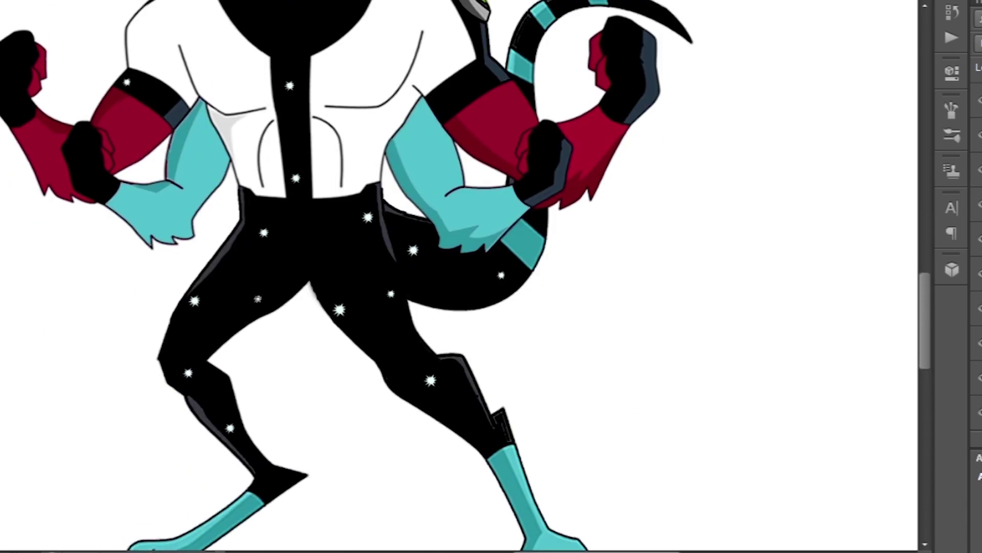
Add white starbursts to the armband and the two black gloves on the tail side.
scroll(386, 352, up, 2)
drag(445, 189, 456, 199)
drag(613, 143, 622, 153)
drag(616, 198, 621, 204)
drag(538, 235, 544, 241)
drag(526, 286, 528, 288)
scroll(525, 286, up, 3)
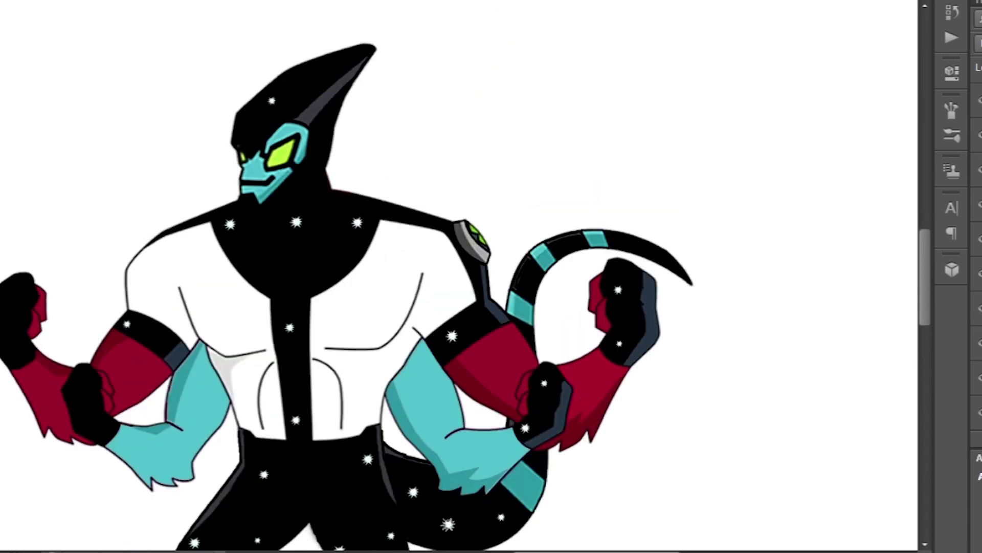
Scatter more white starbursts over the black collar, the horned head and the gloves opposite the tail.
drag(263, 292, 270, 299)
drag(330, 281, 332, 284)
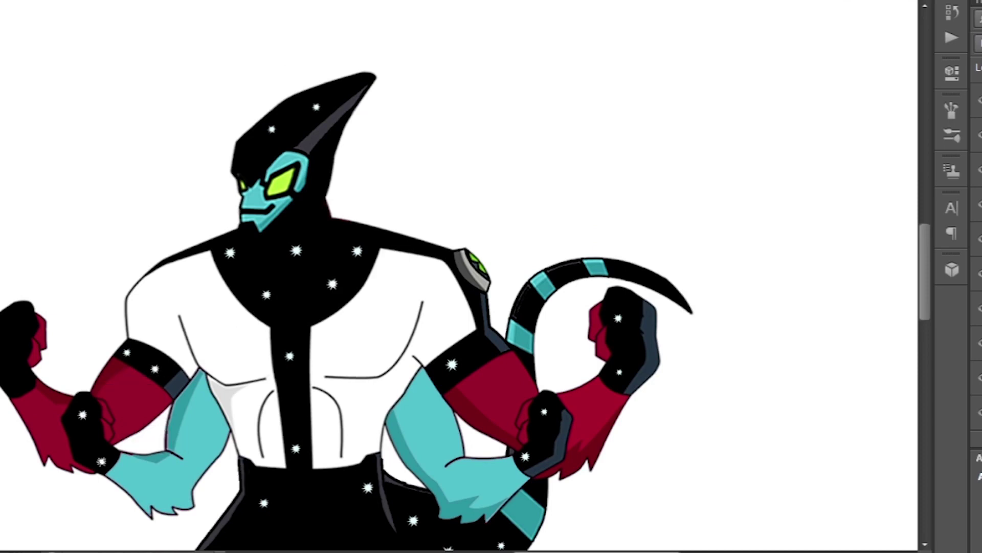
scroll(348, 276, down, 3)
scroll(348, 276, left, 3)
drag(134, 187, 146, 199)
scroll(146, 199, up, 3)
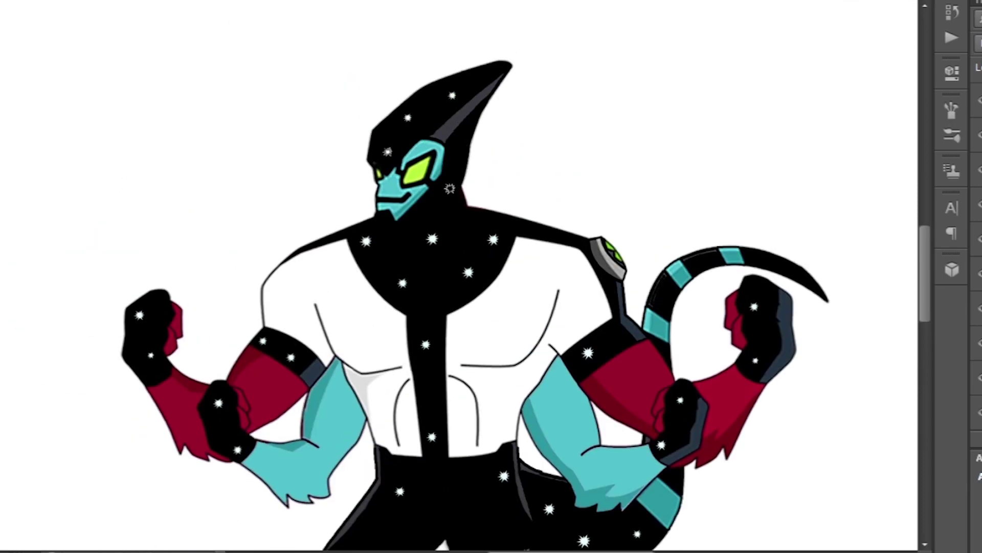
Add white starbursts to the tail's upper black bands and a tiny star to the raised glove opposite the tail.
scroll(449, 189, up, 1)
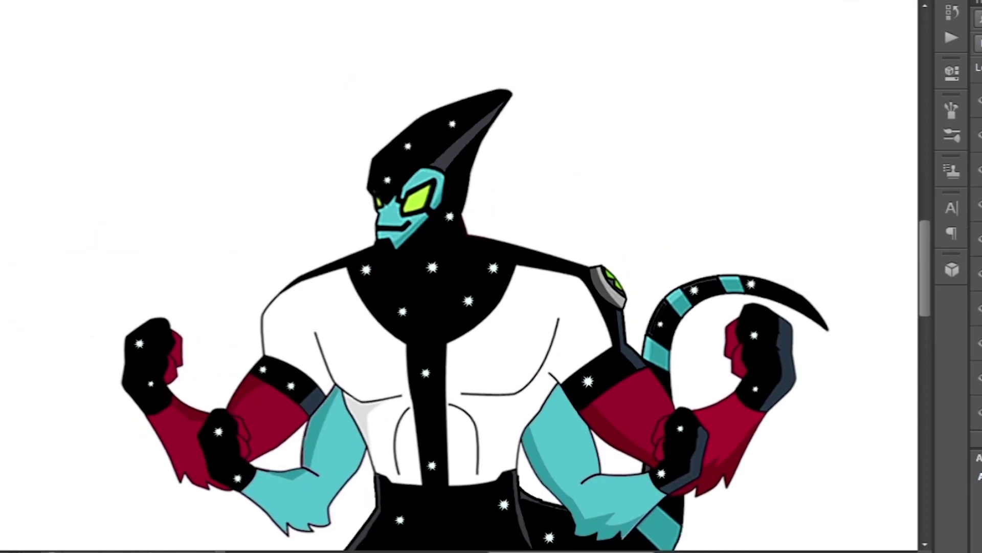
scroll(460, 277, down, 5)
scroll(460, 277, down, 3)
scroll(460, 276, up, 3)
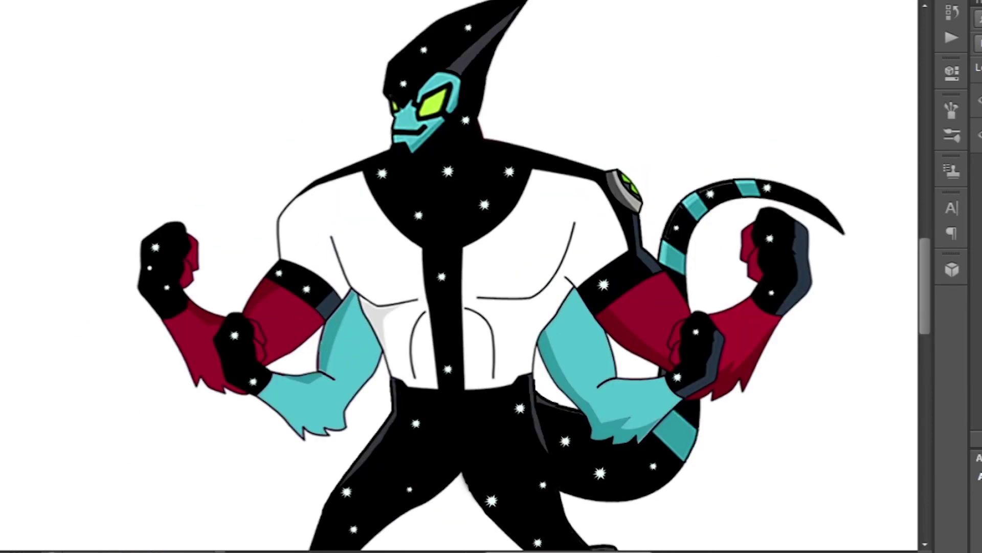
Scatter tiny white stars between the starbursts on the head, collar, chest stripe, tail tip and gloves opposite the tail.
click(447, 134)
scroll(447, 134, up, 2)
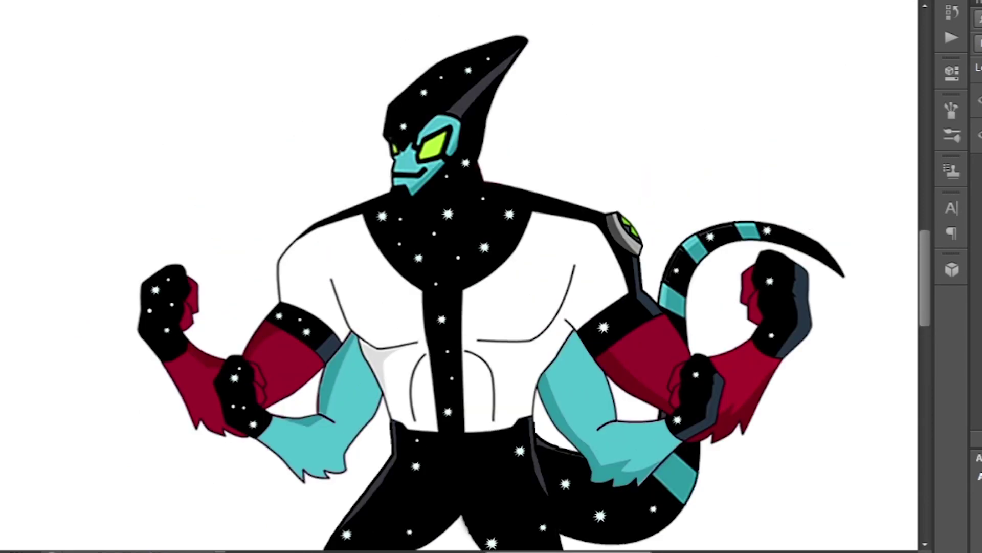
scroll(461, 276, down, 4)
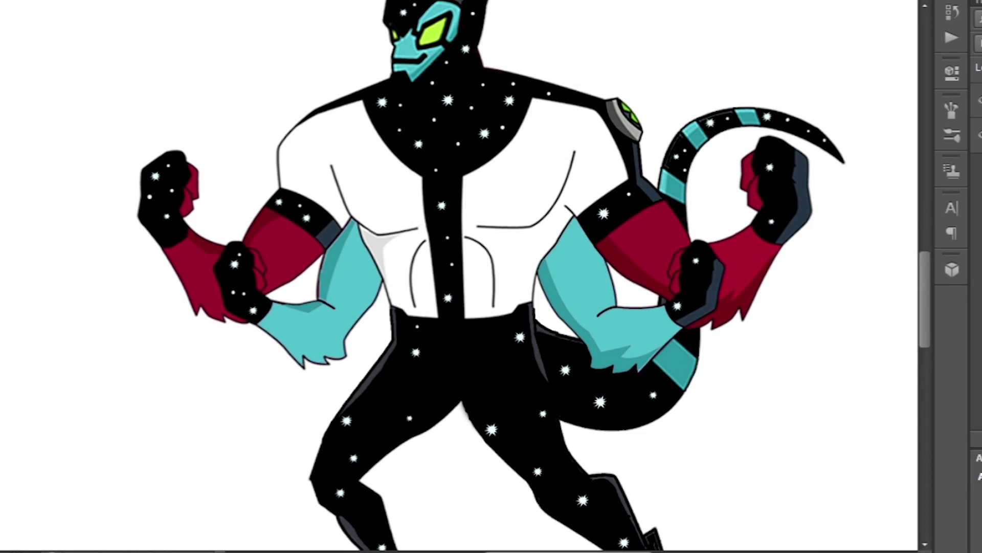
Scatter tiny white stars over the tail-side armband and gloves, the tail's base, the hips and both legs.
scroll(460, 277, down, 1)
scroll(460, 276, down, 4)
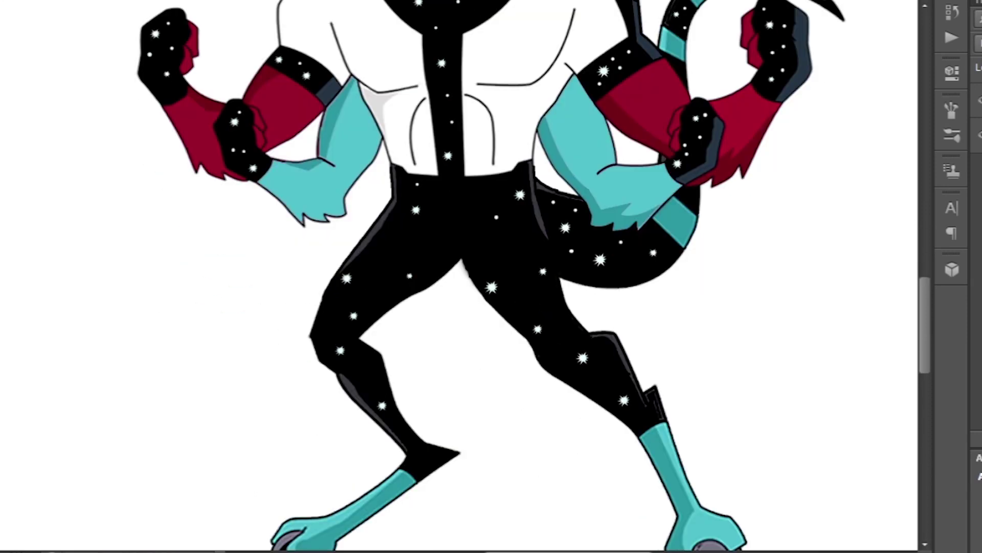
scroll(461, 276, up, 8)
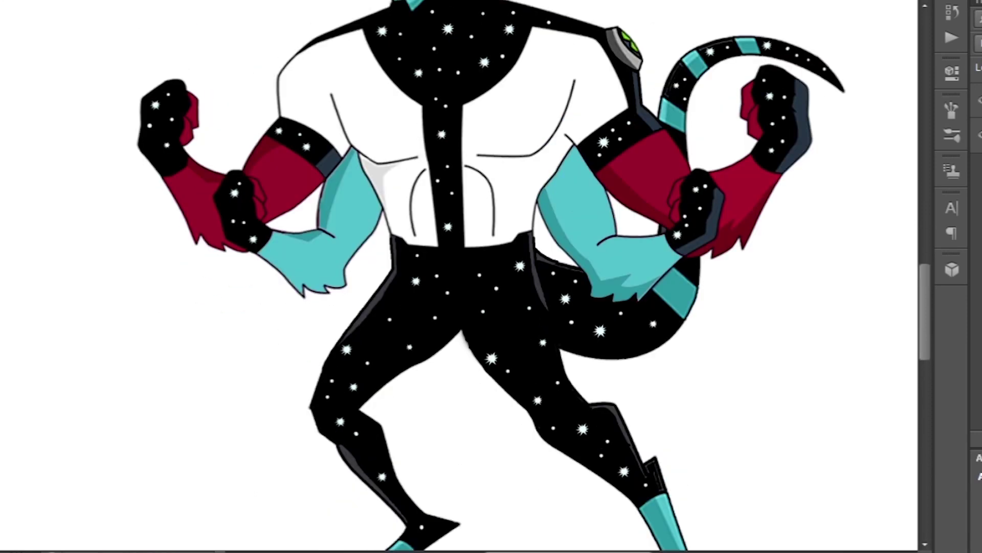
Select the yellow-shouldered white alien in the reference row and place an enlarged copy below the row.
key(ctrl+minus)
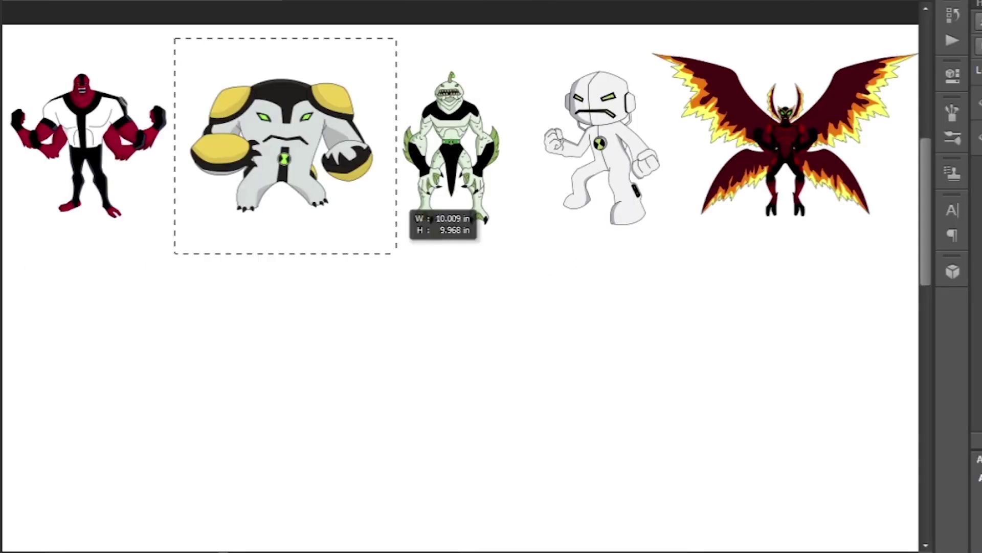
key(Return)
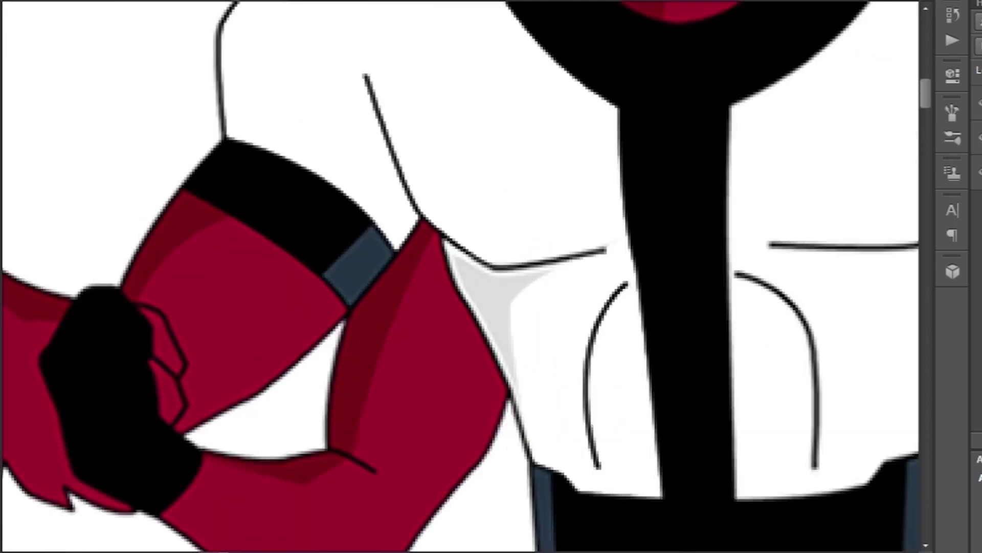
Cut out the red alien's pair of arms on one side and position them, enlarged, over the white alien's yellow-ball arm.
scroll(450, 122, up, 3)
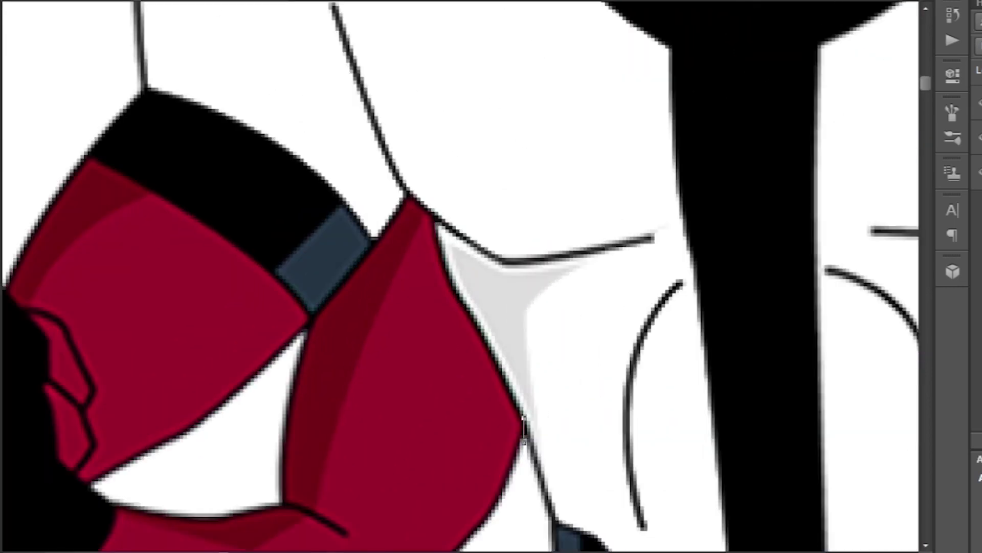
scroll(400, 231, up, 1)
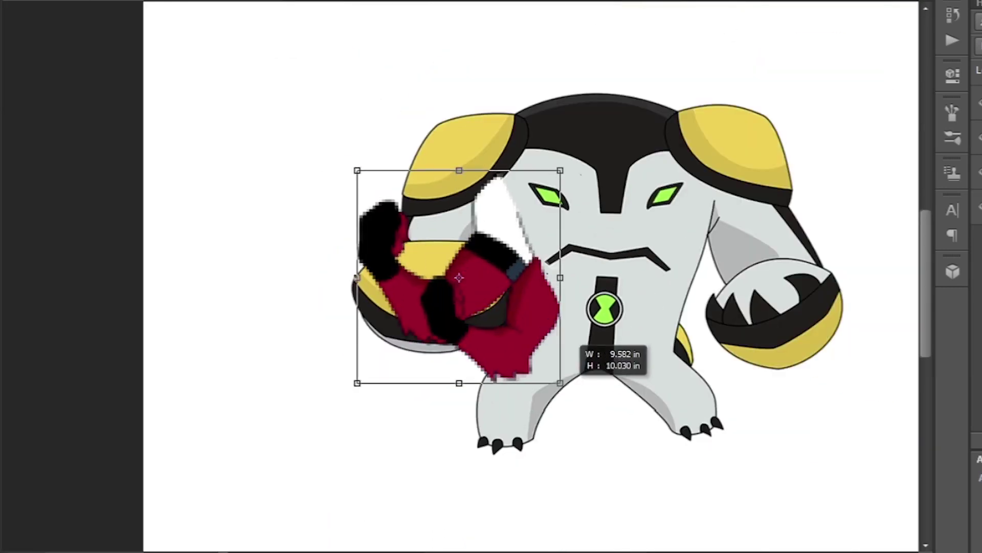
drag(457, 277, 391, 272)
drag(505, 391, 568, 420)
key(Return)
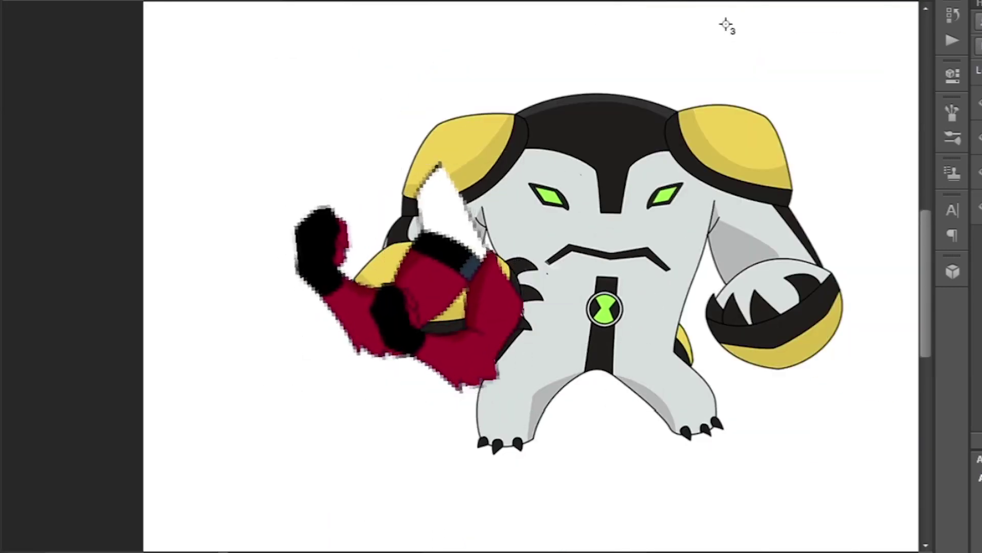
key(ctrl+0)
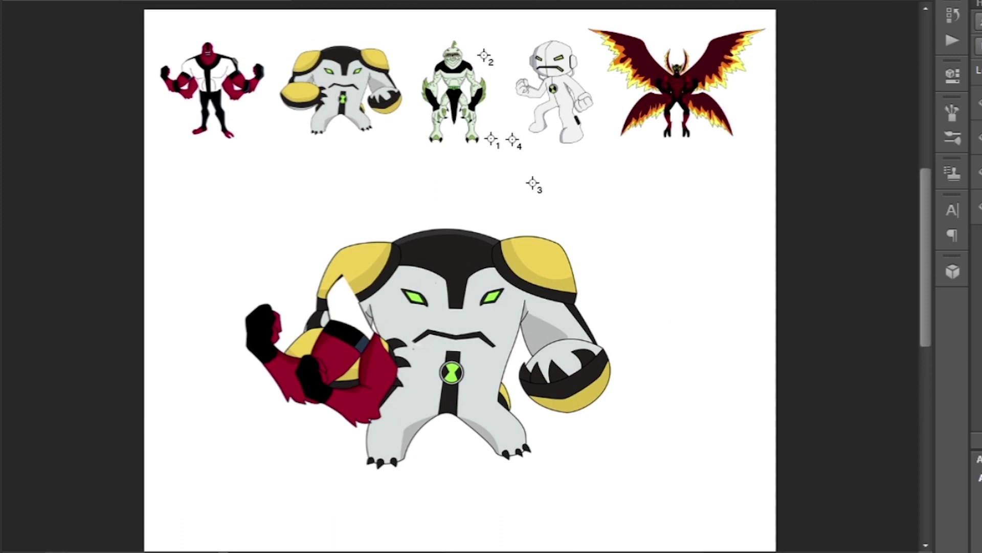
Outline the white alien's original arm behind the red arms with a path and clear most of it.
scroll(461, 277, down, 2)
scroll(346, 269, up, 6)
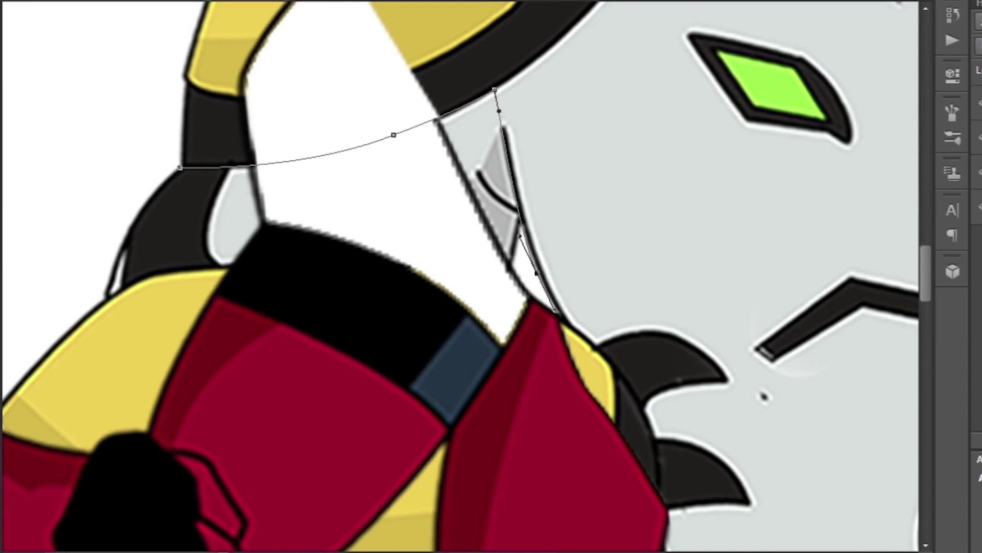
scroll(460, 277, down, 4)
right_click(194, 76)
key(Escape)
scroll(460, 276, down, 1)
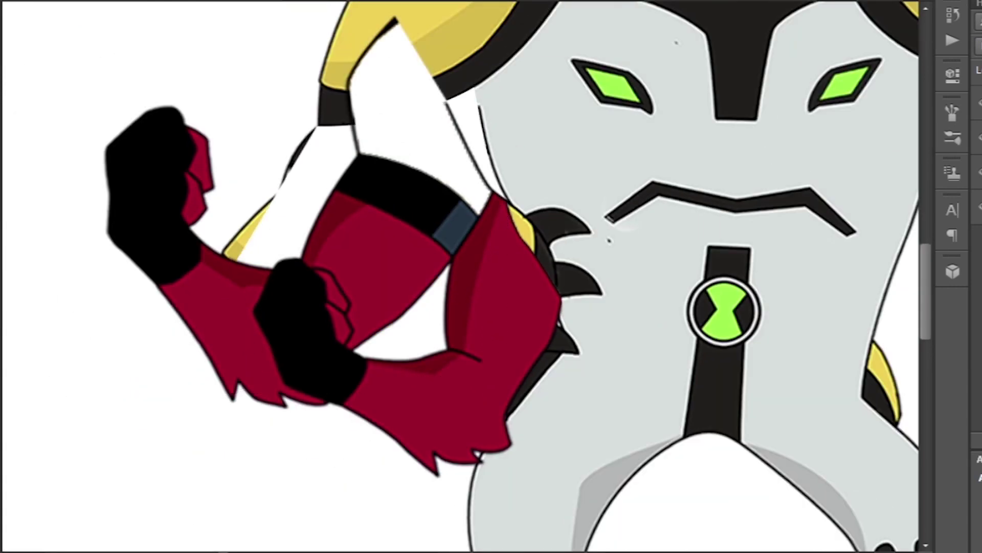
Free-transform the red arms to fit the shoulder and clear the yellow remnants around them.
scroll(461, 276, down, 3)
key(ctrl+t)
drag(512, 328, 522, 341)
key(Return)
scroll(461, 277, up, 2)
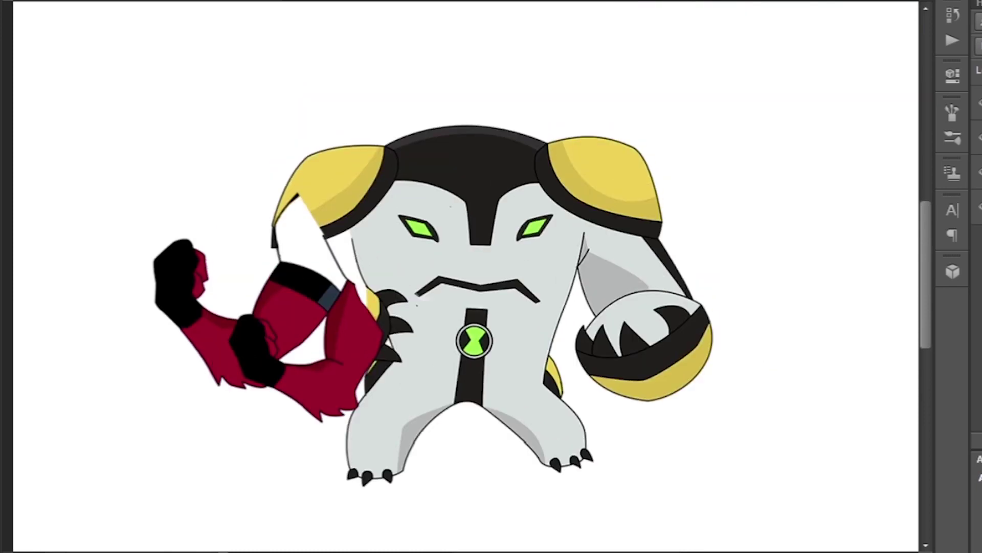
Cut out one black leg with its red foot from the red reference alien and place it under the white torso.
scroll(669, 26, left, 2)
scroll(377, 320, up, 4)
key(ctrl+0)
scroll(286, 77, up, 8)
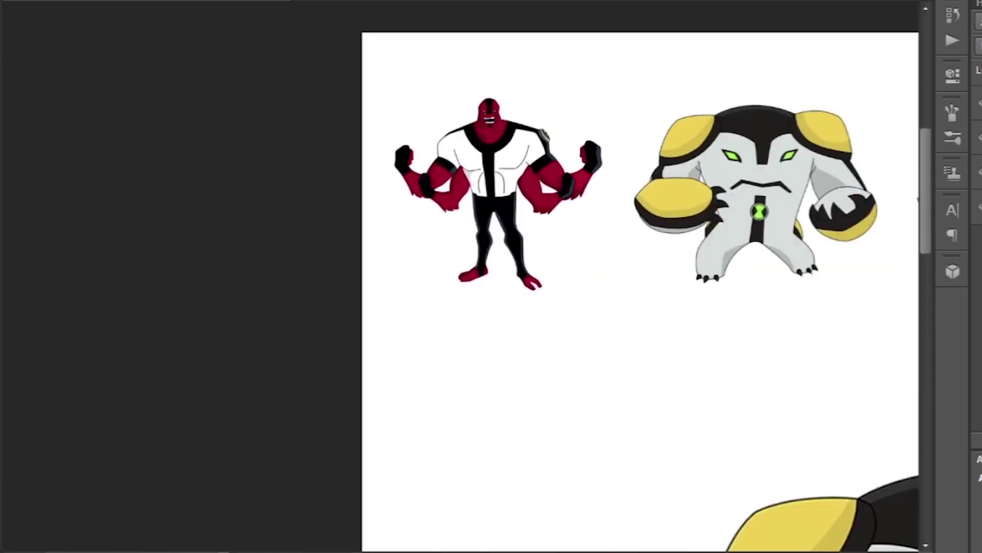
click(393, 278)
scroll(400, 462, down, 5)
right_click(575, 122)
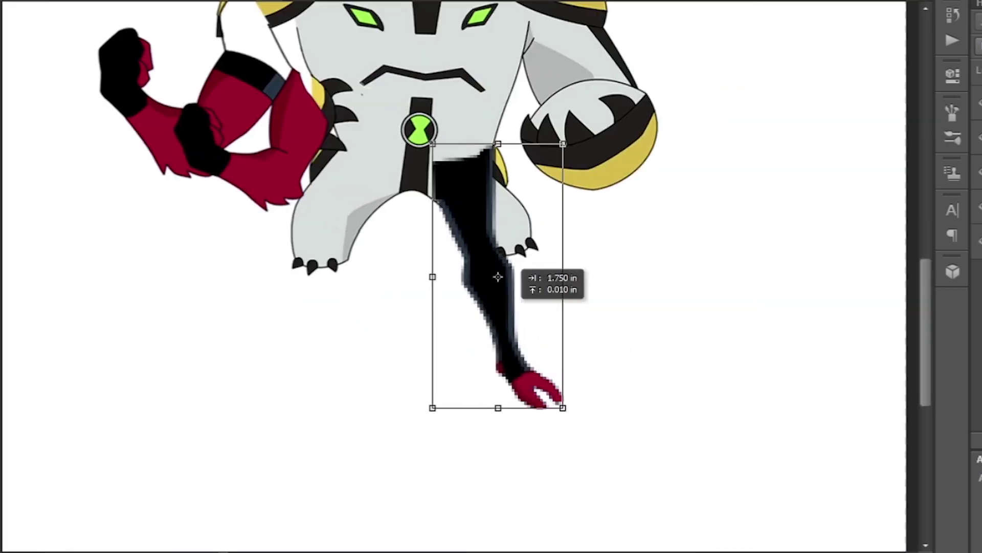
Duplicate and mirror the black leg and attach the two legs to opposite sides of the torso's lower edge.
key(Return)
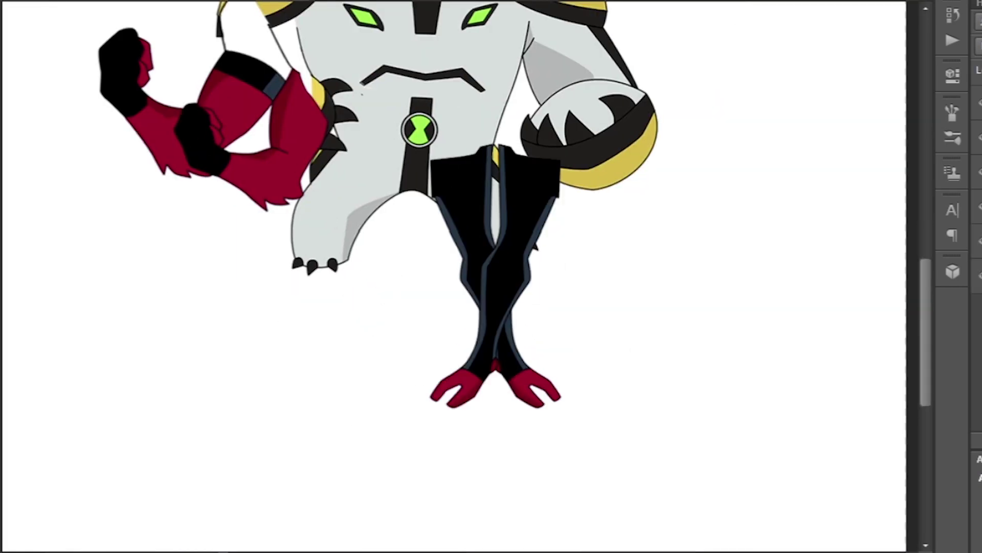
key(ctrl+0)
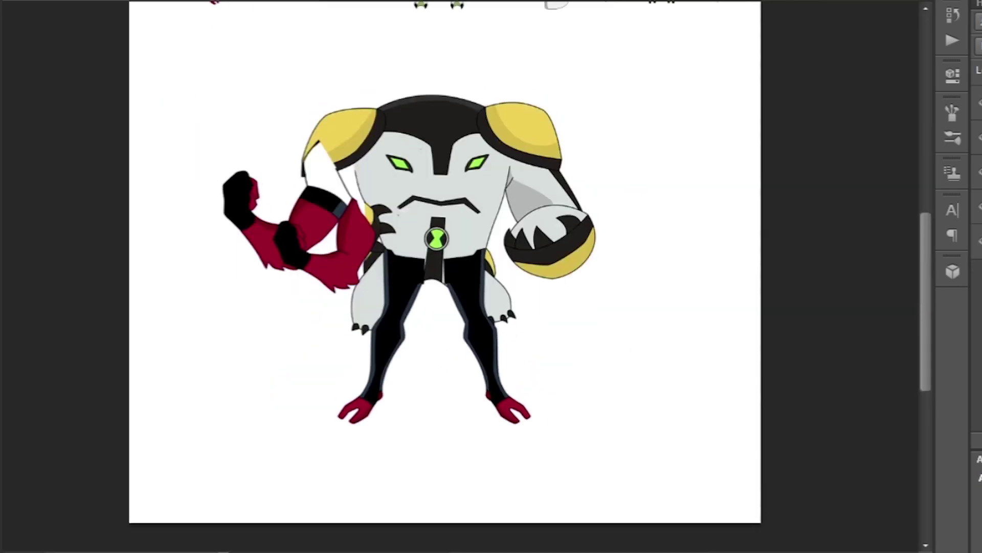
key(ctrl+0)
key(ctrl+plus)
key(ctrl+minus)
key(ctrl+plus)
key(ctrl+minus)
Place a mirrored copy of the red arms under the opposite yellow shoulder.
drag(476, 279, 698, 279)
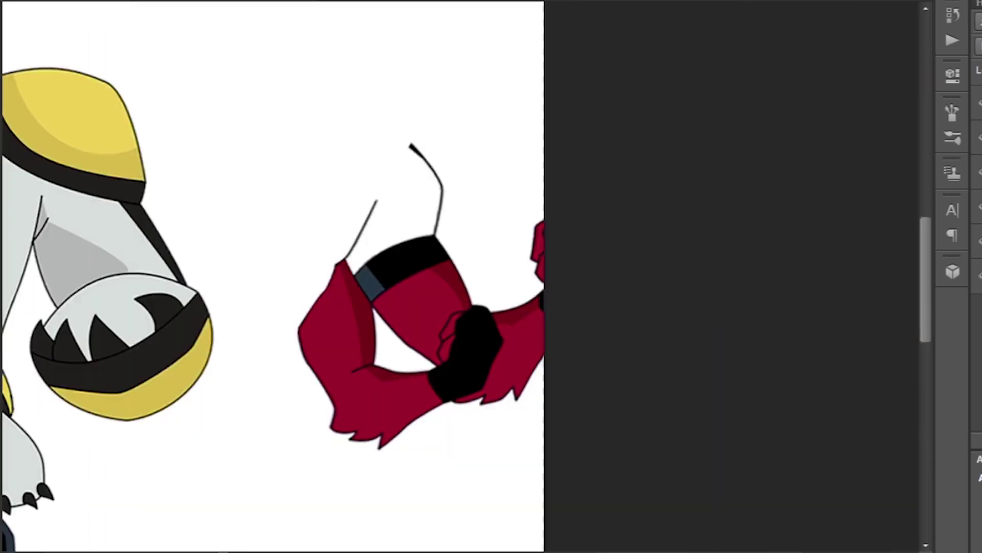
drag(358, 259, 317, 258)
drag(461, 276, 499, 233)
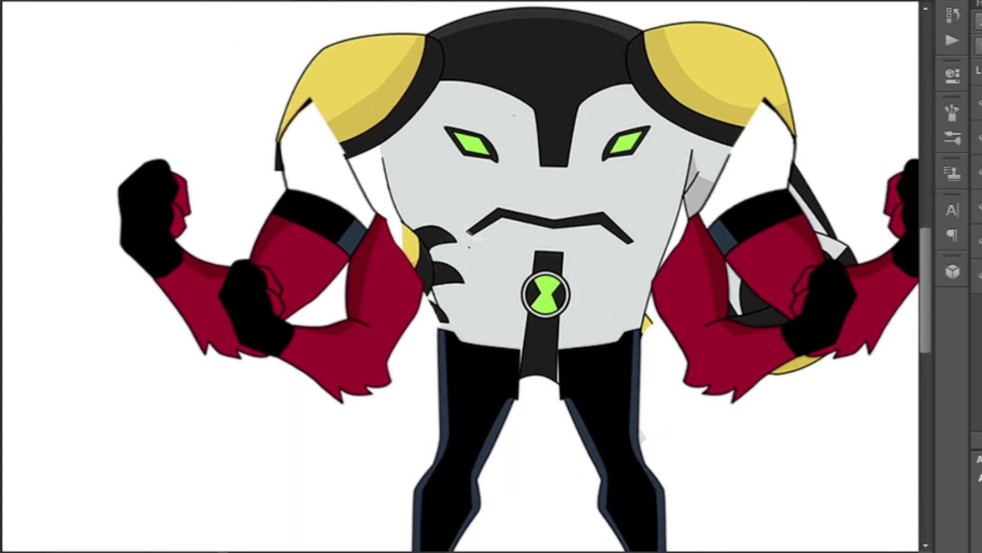
scroll(491, 276, down, 3)
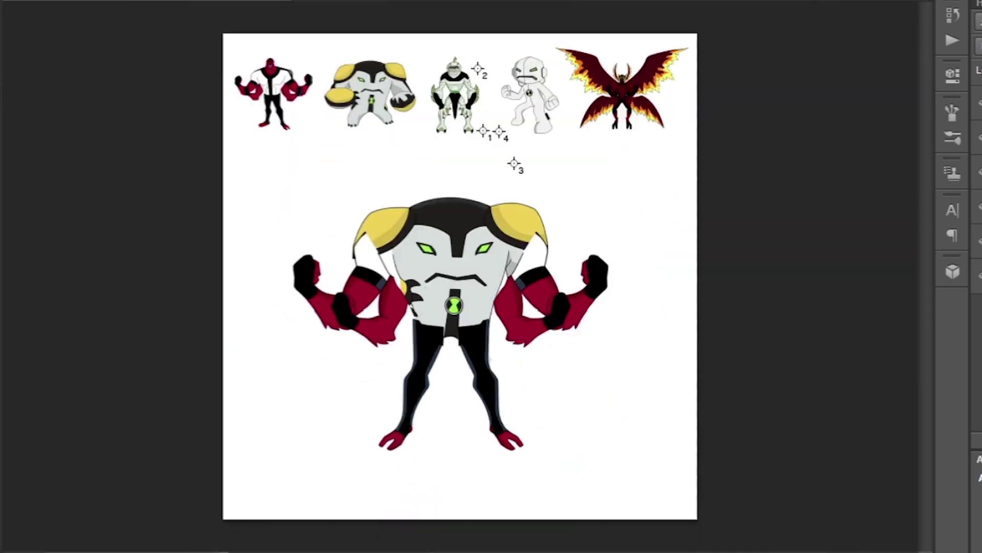
Erase the leftover black claws and the yellow ball remnants around the torso and mirrored arms.
scroll(476, 327, up, 3)
scroll(460, 276, up, 3)
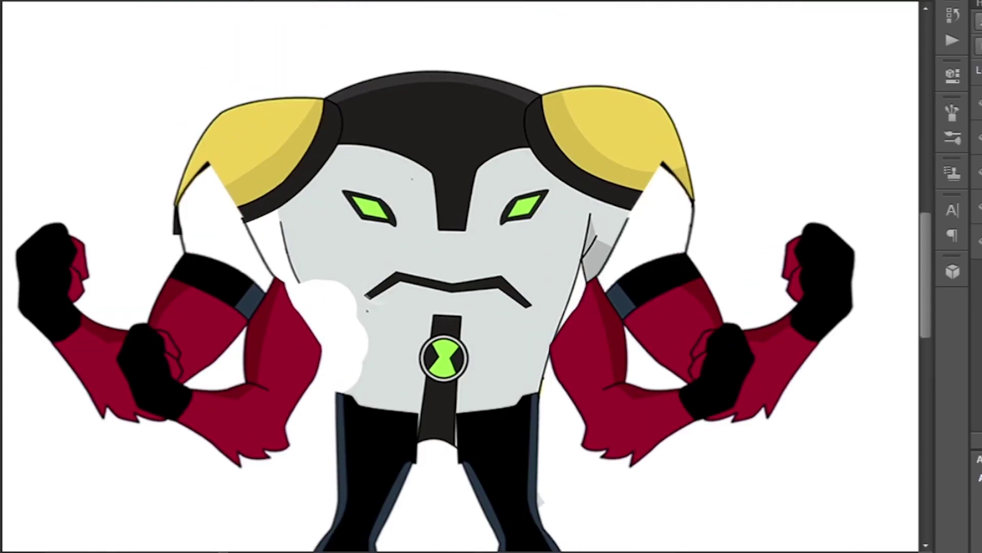
Lower the red arms' opacity, outline the part overlapping the yellow shoulder pad with a path, and clear it.
key(5)
scroll(220, 200, up, 5)
right_click(542, 124)
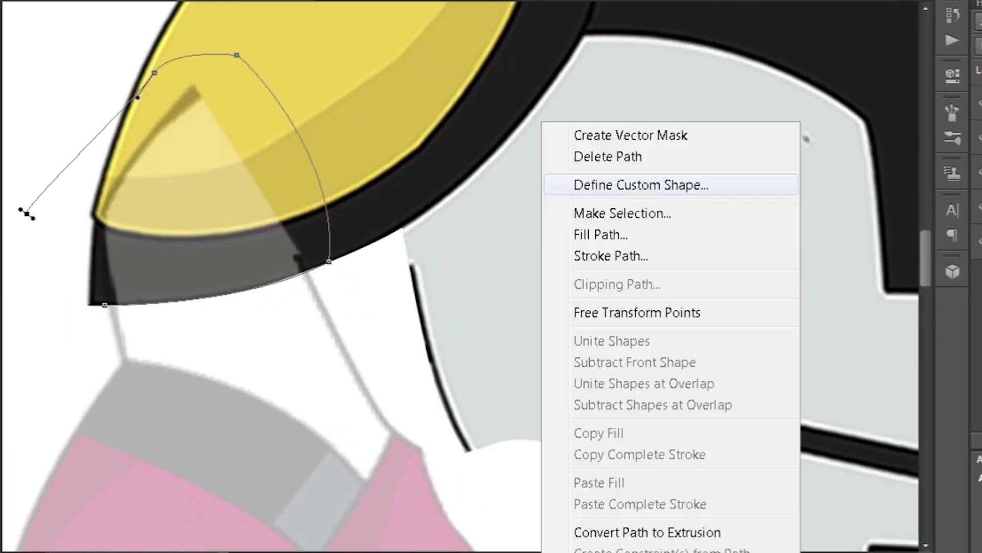
key(Escape)
scroll(512, 277, down, 3)
scroll(512, 276, up, 3)
scroll(502, 51, down, 1)
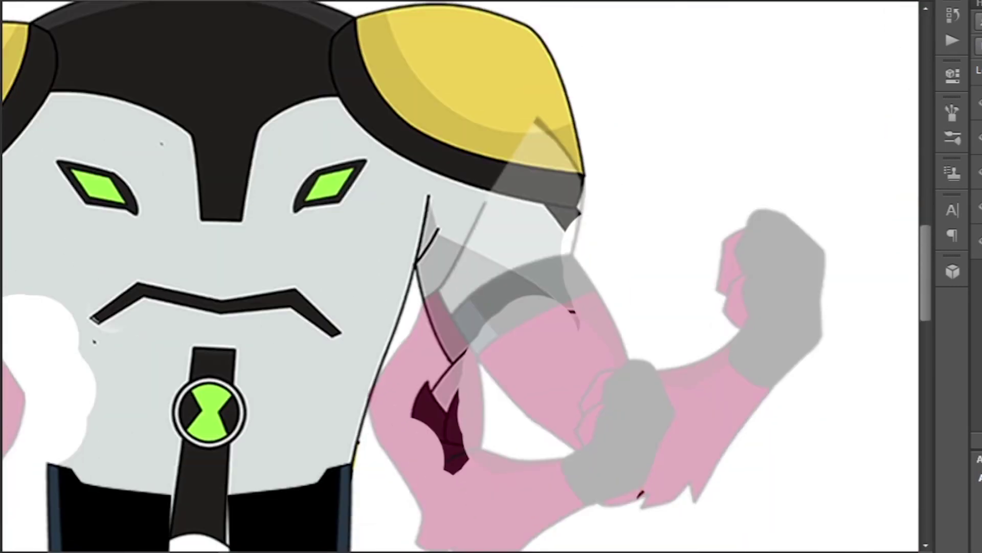
Outline the original arm between the opposite shoulder pad and the black armband with a path and clear that area.
key(0)
drag(776, 218, 788, 234)
key(5)
scroll(527, 122, up, 5)
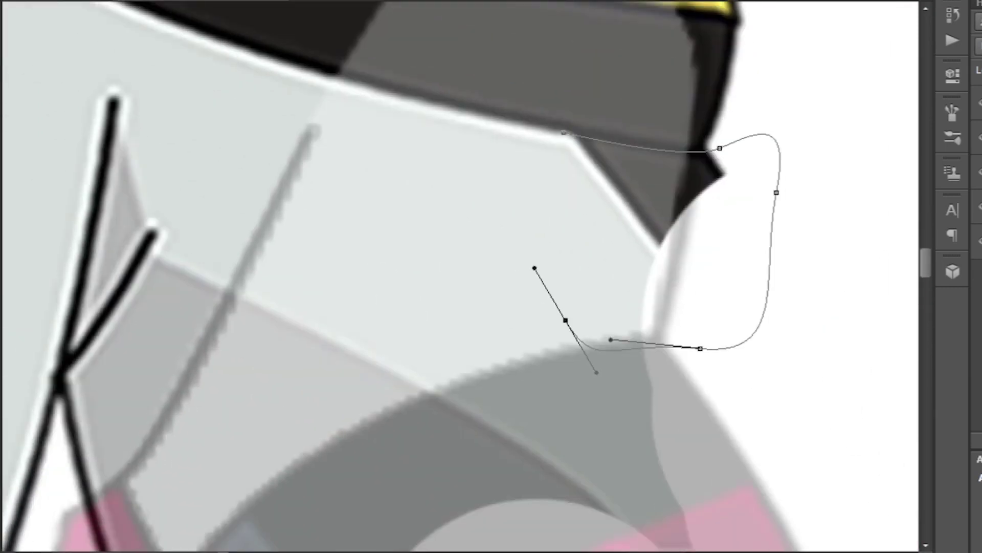
key(ctrl+Return)
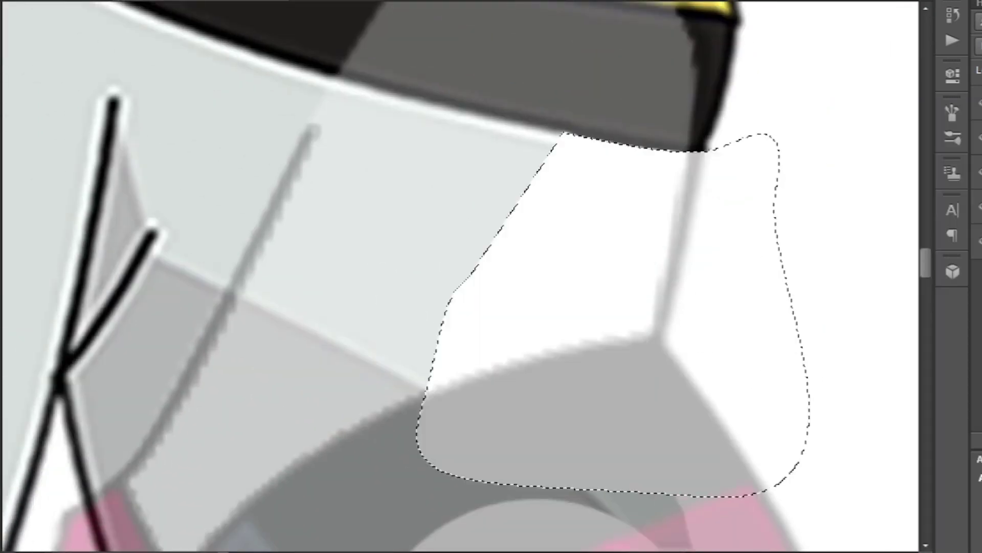
scroll(461, 276, down, 3)
scroll(650, 486, up, 3)
drag(584, 169, 594, 169)
key(ctrl+d)
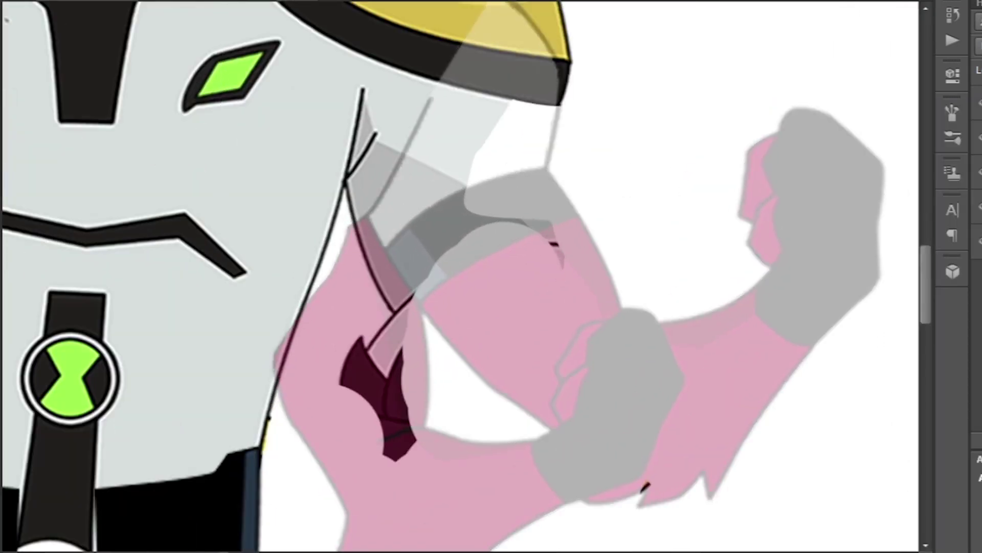
Remove the first white upper arm's inner outline and redraw black lines along the torso and down to the armband.
scroll(537, 153, up, 3)
scroll(460, 276, down, 5)
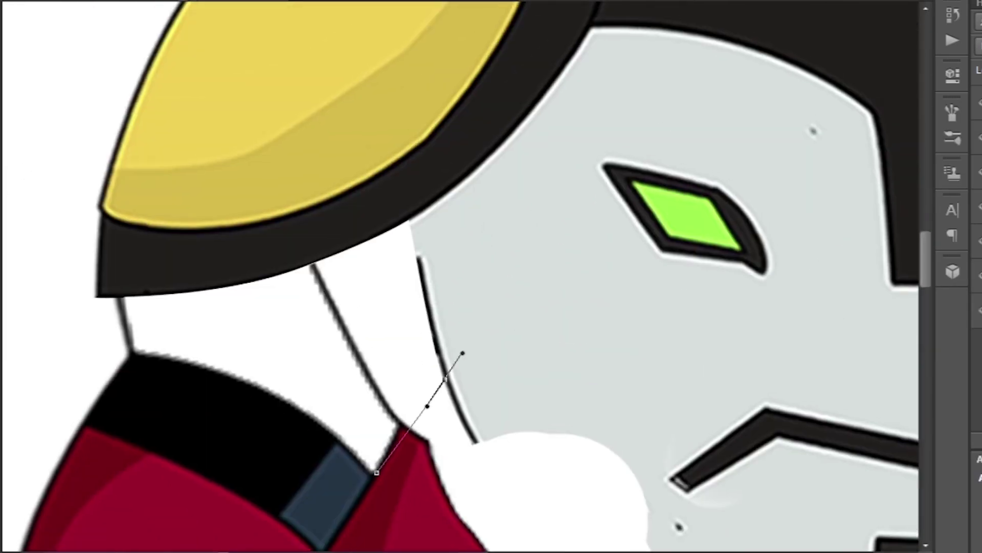
right_click(483, 106)
click(565, 198)
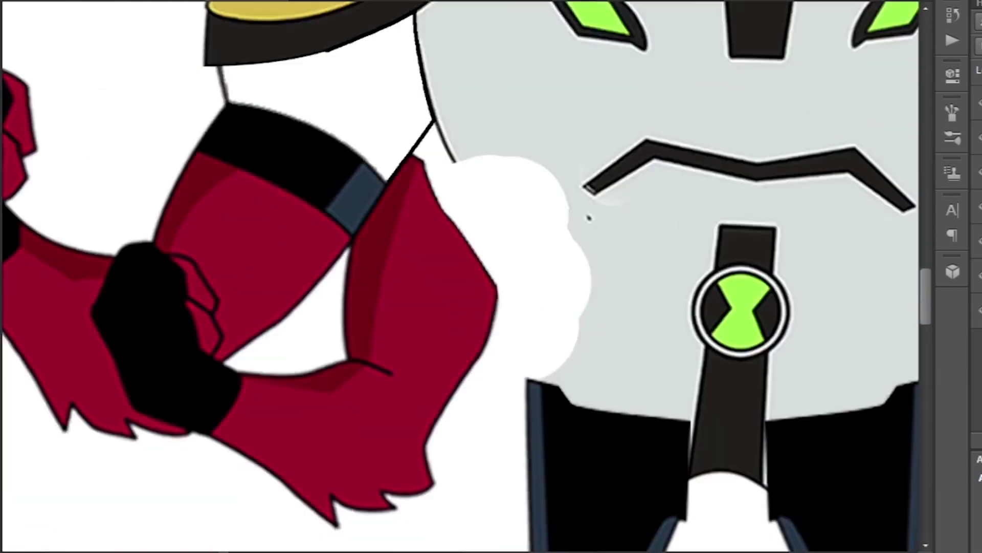
scroll(460, 276, down, 3)
scroll(460, 276, up, 3)
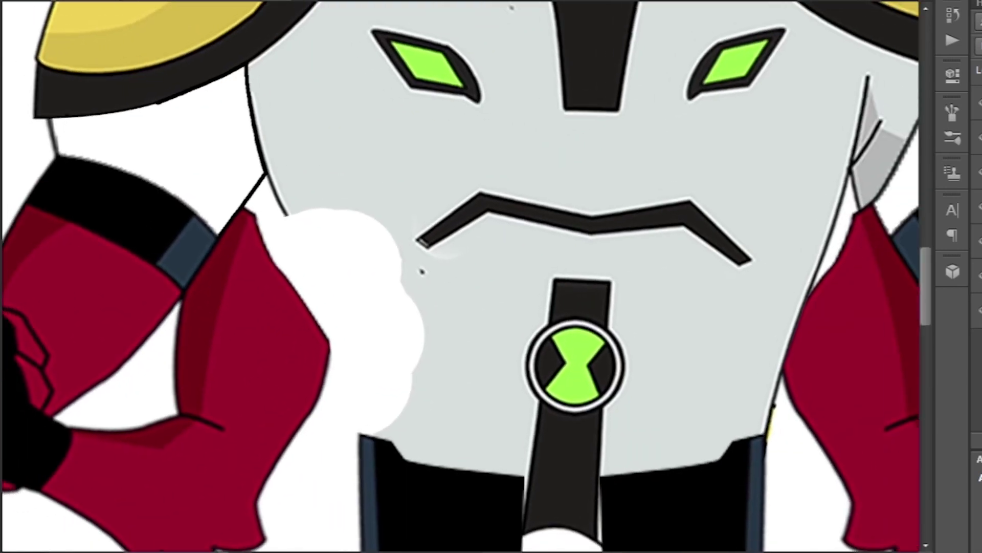
Redraw the torso's erased side down to the hip with a black path line and fill the gap with light grey.
click(406, 462)
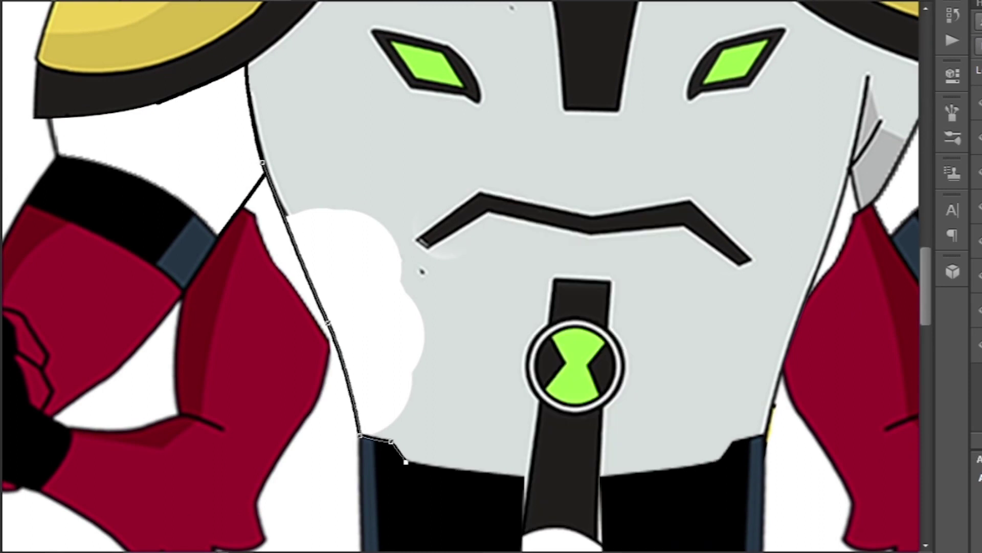
scroll(422, 271, down, 3)
scroll(422, 271, up, 4)
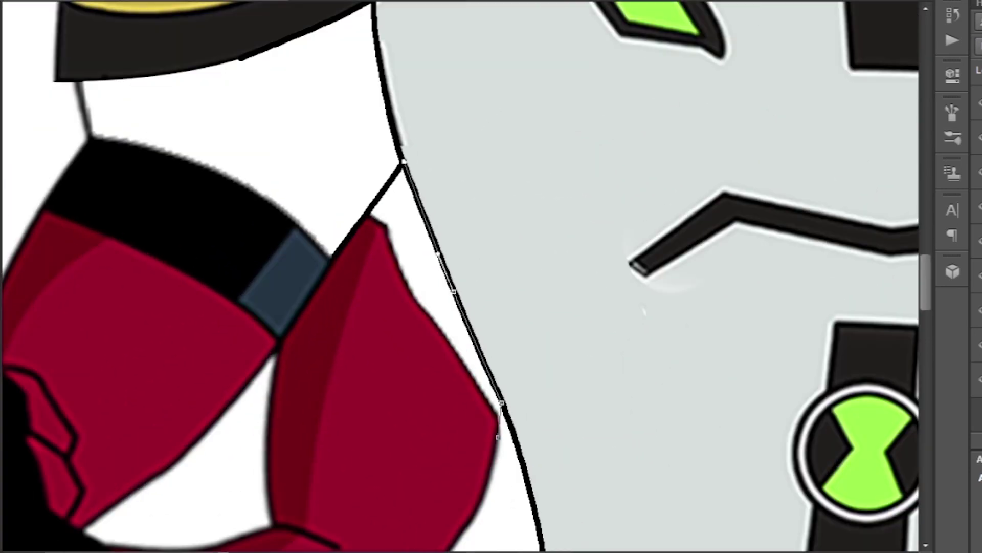
Outline the gap between the torso's redrawn side and the red arm with a path and make it a selection.
right_click(466, 120)
right_click(566, 120)
click(604, 211)
Redraw the black armpit line on the opposite arm, then select and clear the grey shading in its upper arm.
right_click(589, 122)
key(Escape)
scroll(503, 414, down, 4)
scroll(503, 414, up, 5)
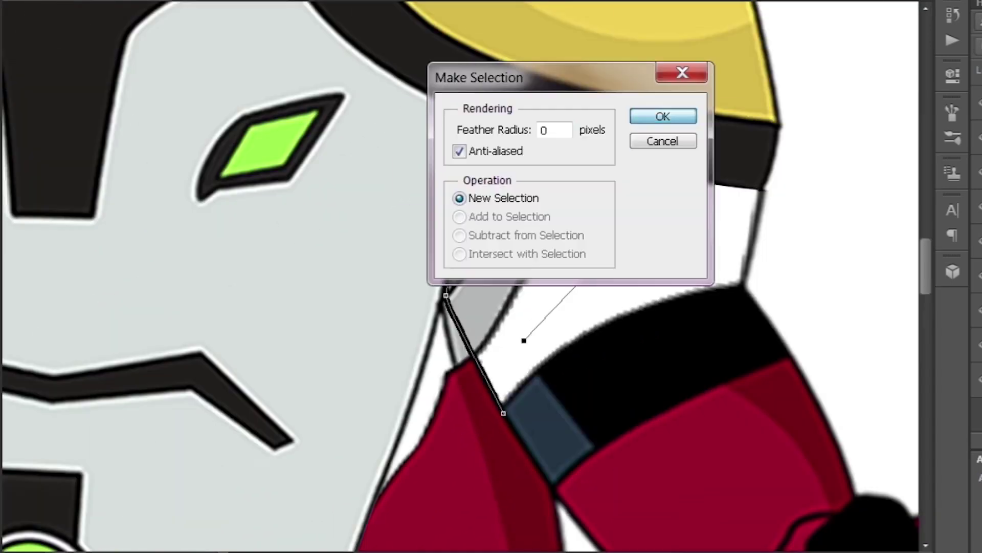
key(Return)
key(Delete)
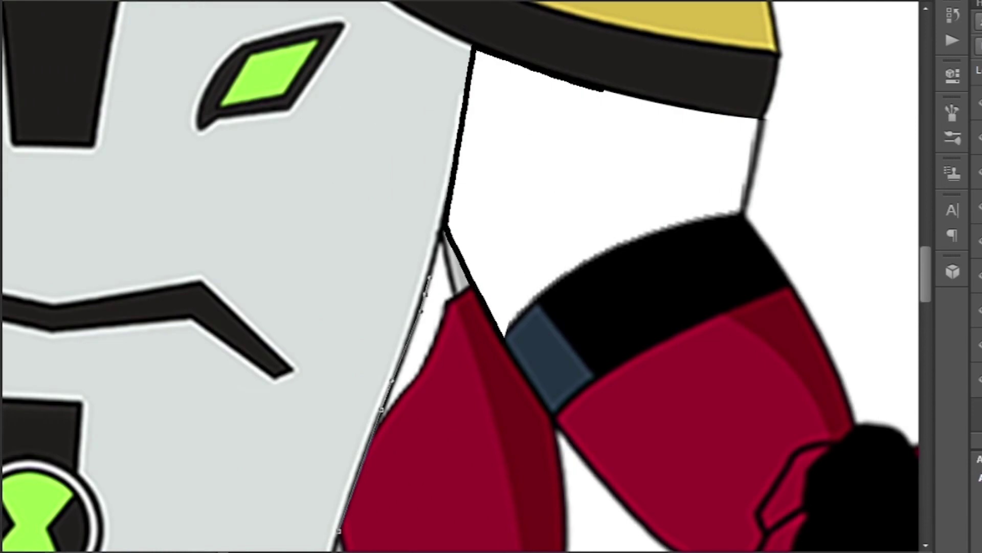
Redraw the black outline along the torso's lower side beside the inner red arm.
key(ctrl+Return)
scroll(491, 277, down, 2)
scroll(491, 276, down, 4)
scroll(491, 276, up, 2)
scroll(492, 276, down, 2)
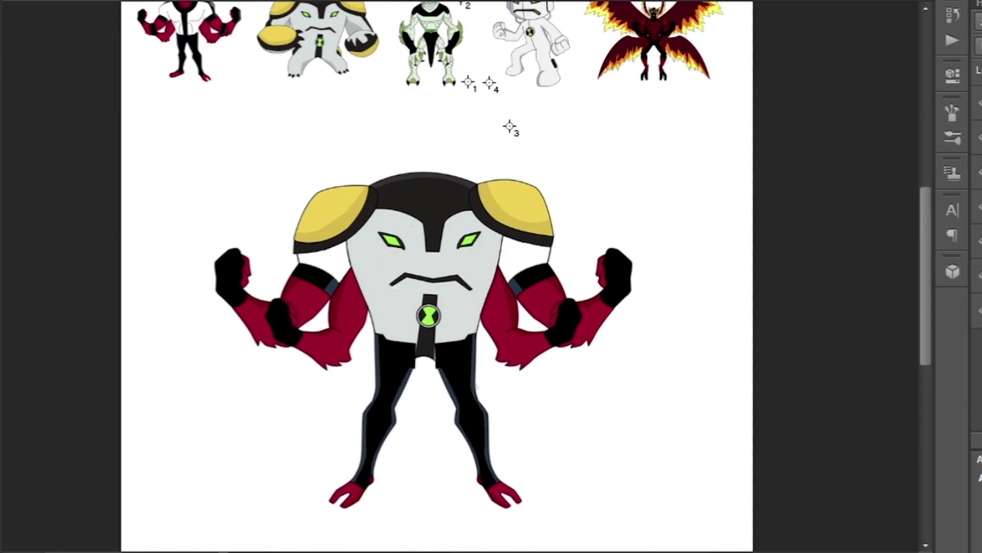
Outline the white gap at the crotch between the legs with a path and fill it with black.
scroll(434, 354, up, 4)
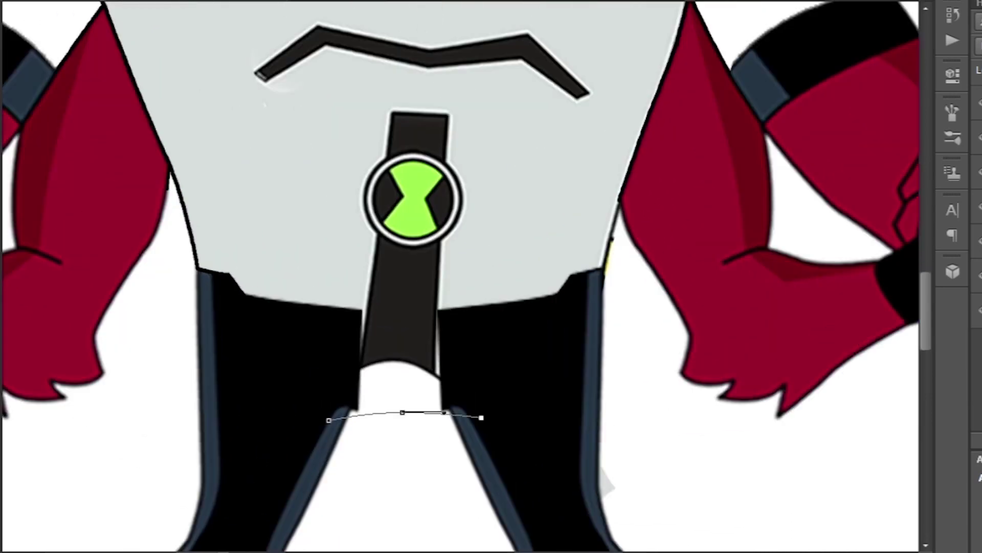
key(ctrl+Return)
key(alt+BackSpace)
key(ctrl+d)
Copy the pale green clawed foot from the source alien and place it over the end of one leg.
scroll(491, 276, down, 3)
scroll(491, 277, down, 2)
scroll(460, 277, up, 3)
scroll(460, 276, up, 2)
drag(533, 272, 836, 511)
key(ctrl+c)
key(Return)
key(ctrl+d)
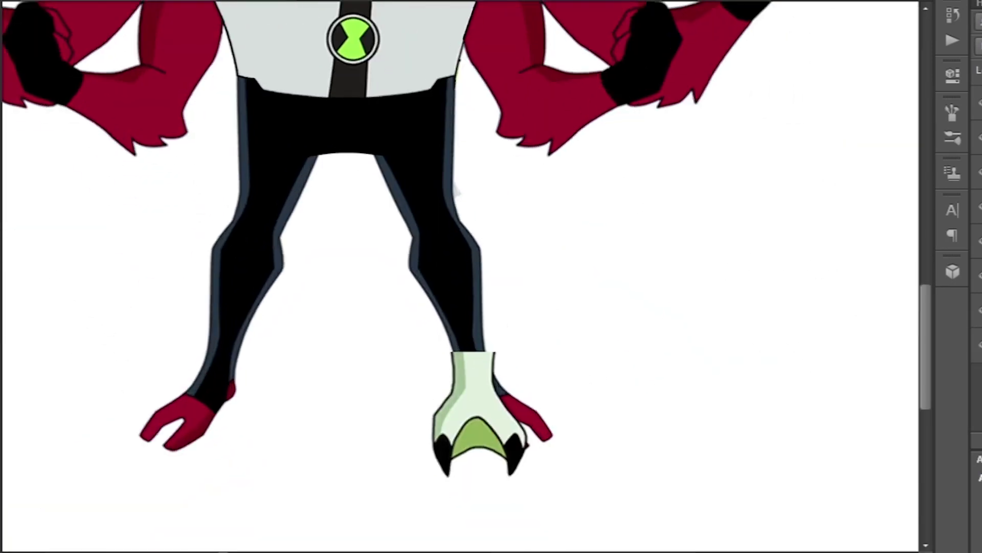
scroll(491, 358, up, 3)
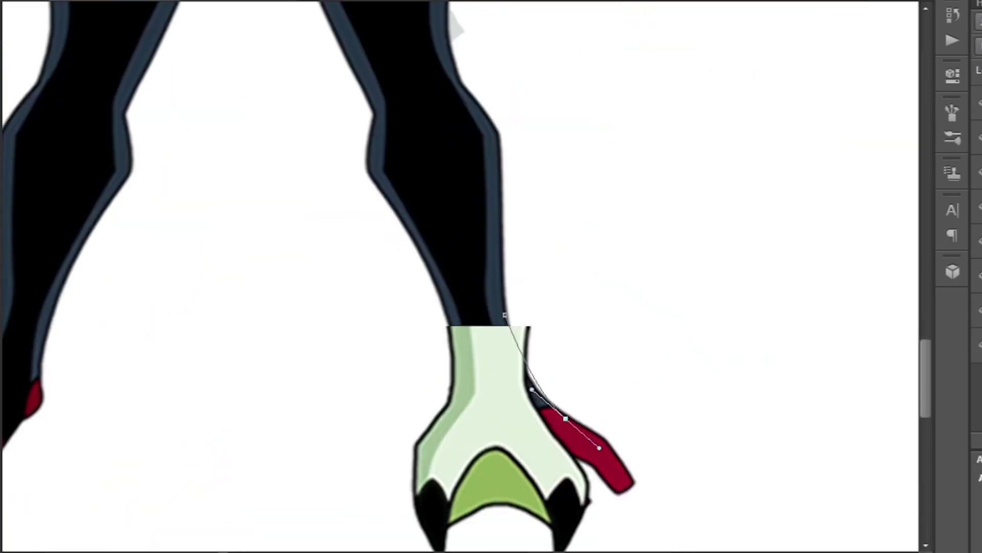
Trace the green foot's outer ankle edge from the black leg downwards and draw it as a black line.
key(ctrl+d)
scroll(491, 276, down, 3)
scroll(491, 276, up, 5)
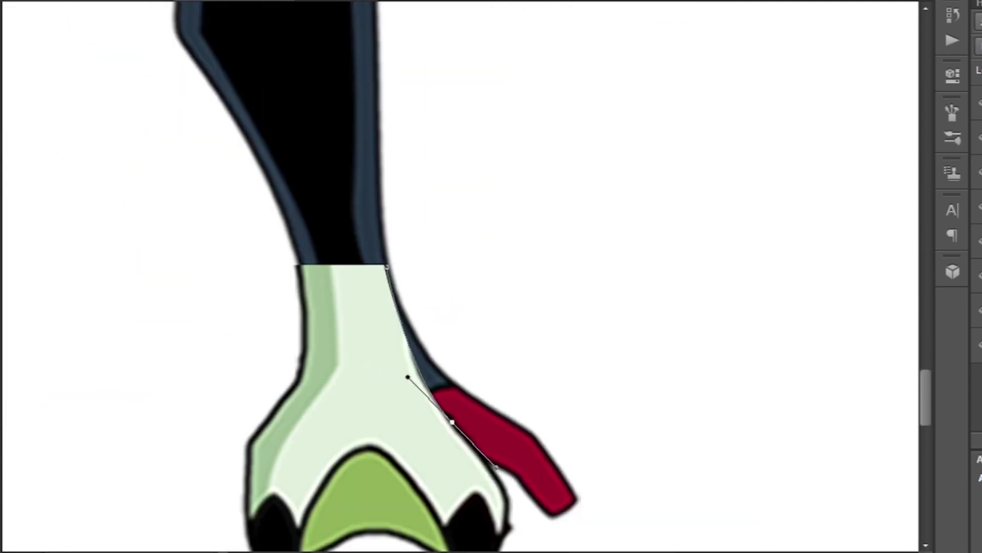
scroll(473, 287, down, 2)
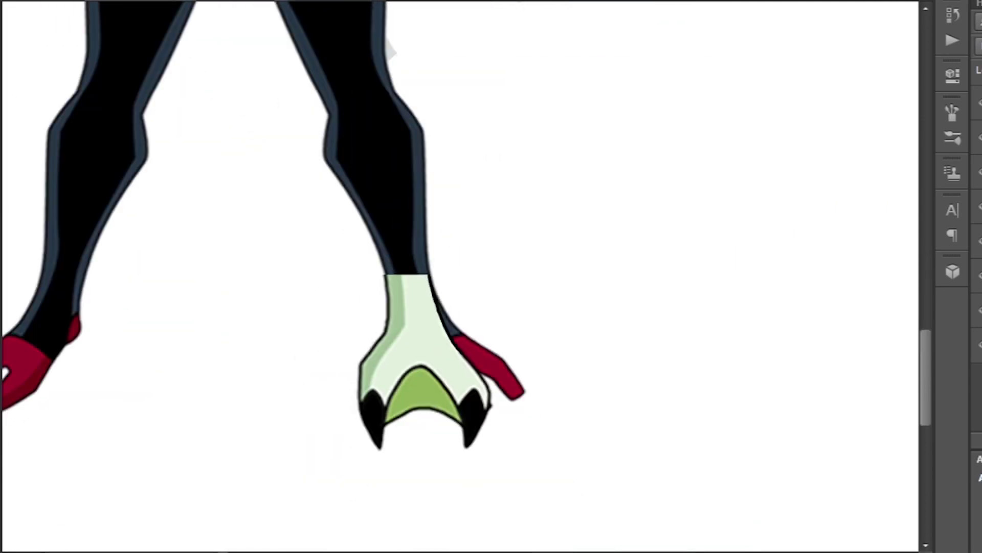
Remove the red feet and fit mirrored green clawed feet onto the ends of both legs.
scroll(491, 277, down, 2)
scroll(491, 276, up, 1)
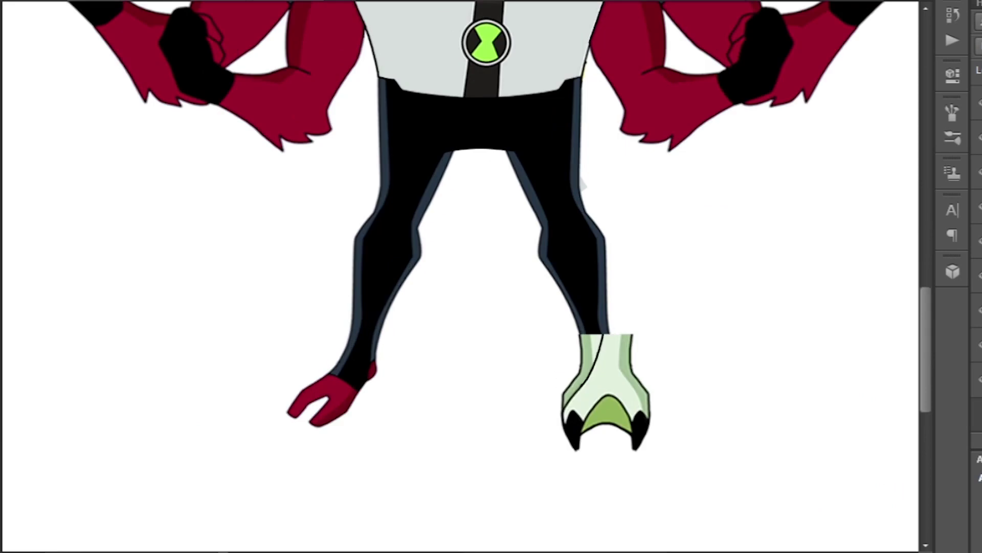
scroll(492, 276, down, 3)
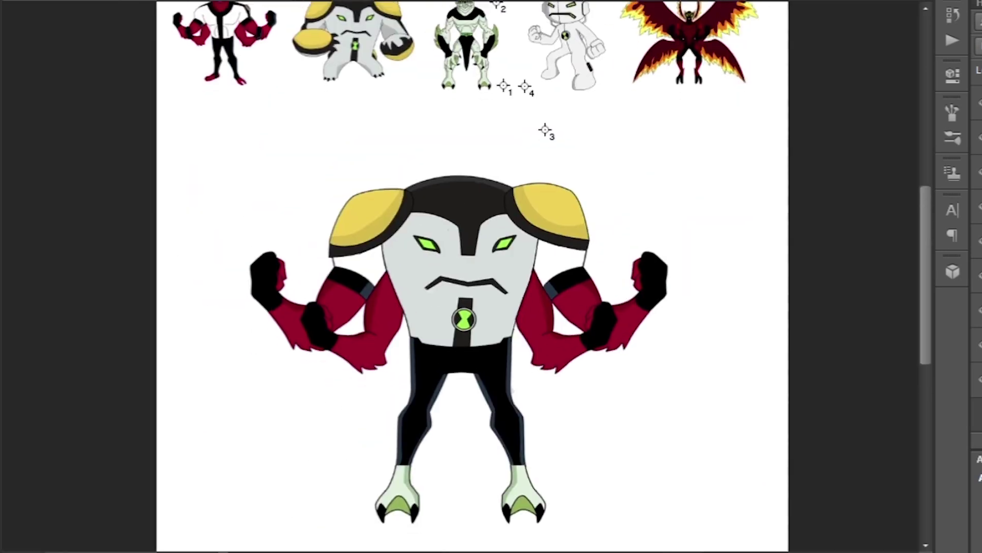
scroll(491, 276, up, 1)
scroll(492, 276, down, 1)
scroll(492, 276, down, 2)
Trace the green source alien's forearm and clawed hand with a path around the fingers and claws.
scroll(491, 277, up, 5)
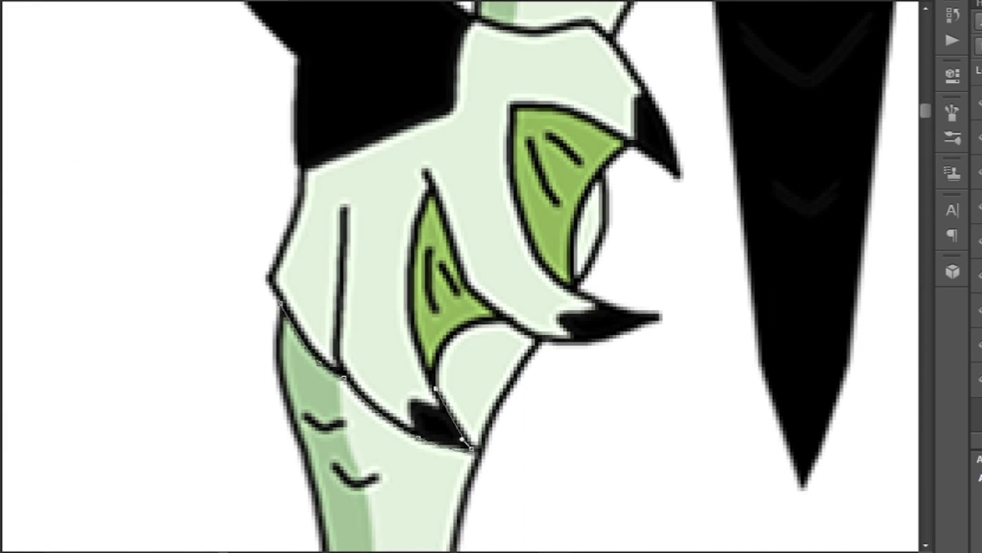
scroll(491, 276, up, 2)
drag(691, 292, 689, 300)
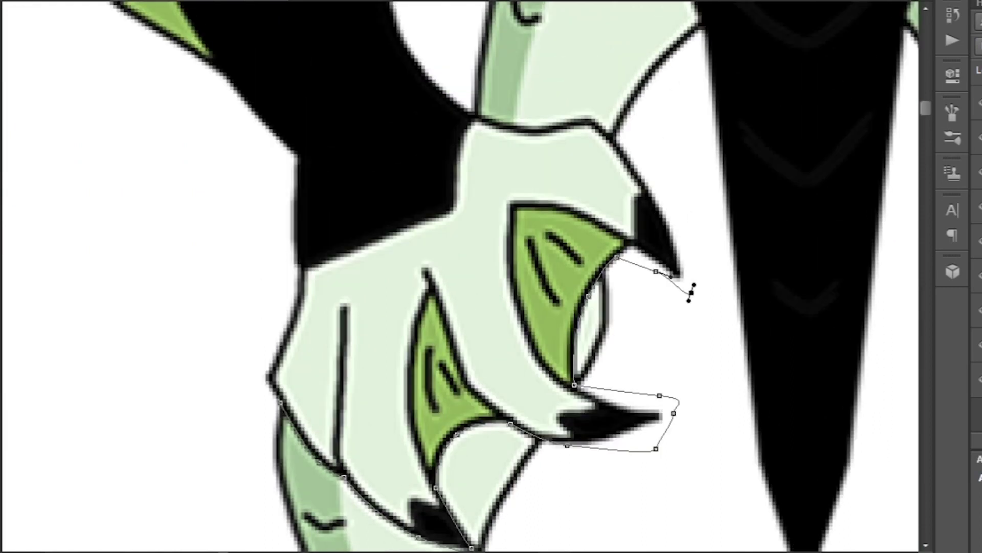
Copy the green clawed forearm into the fusion and enlarge it over one of the lower red arms.
scroll(491, 276, up, 9)
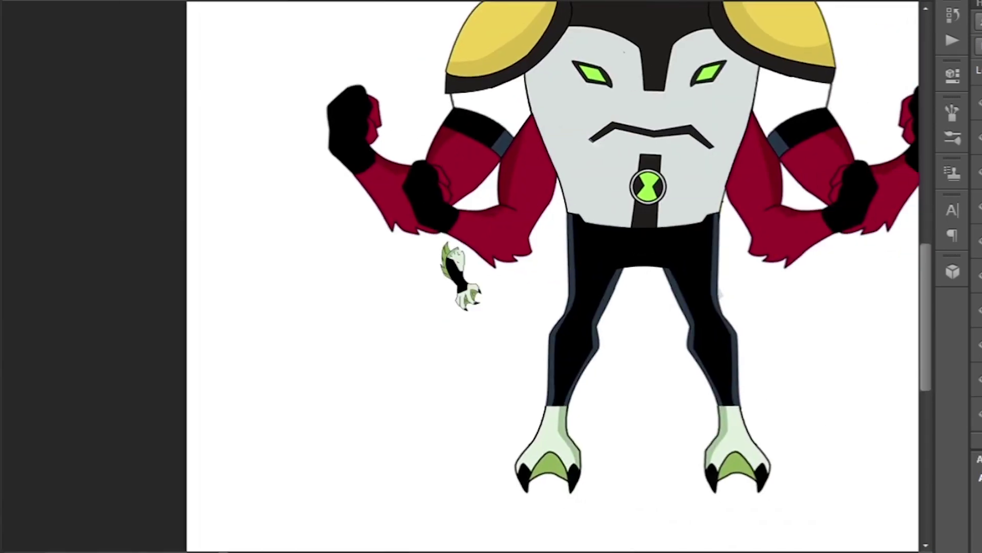
key(ctrl+t)
drag(463, 289, 579, 345)
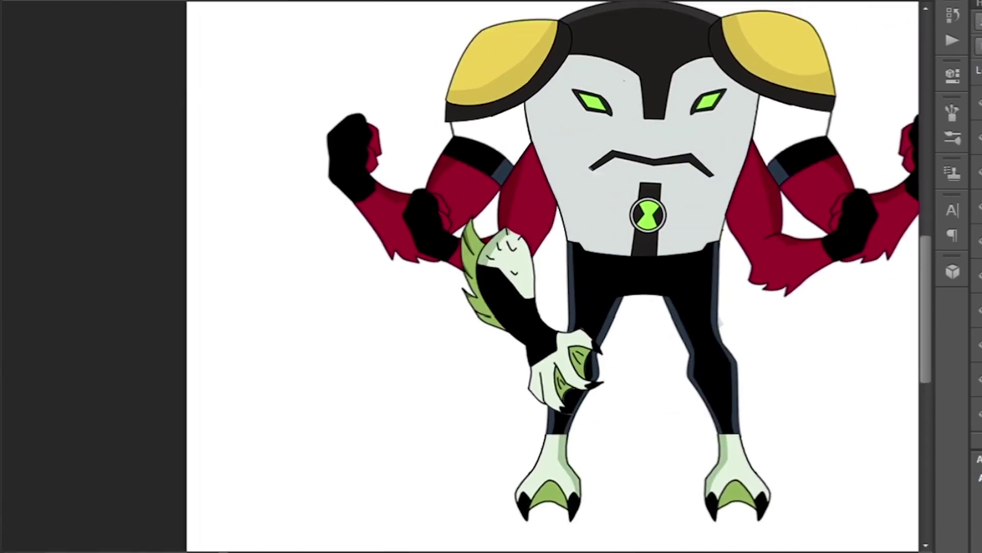
Place a mirrored clawed forearm on the opposite side and recolour the first lower upper arm pale green with darker shading.
scroll(495, 231, up, 3)
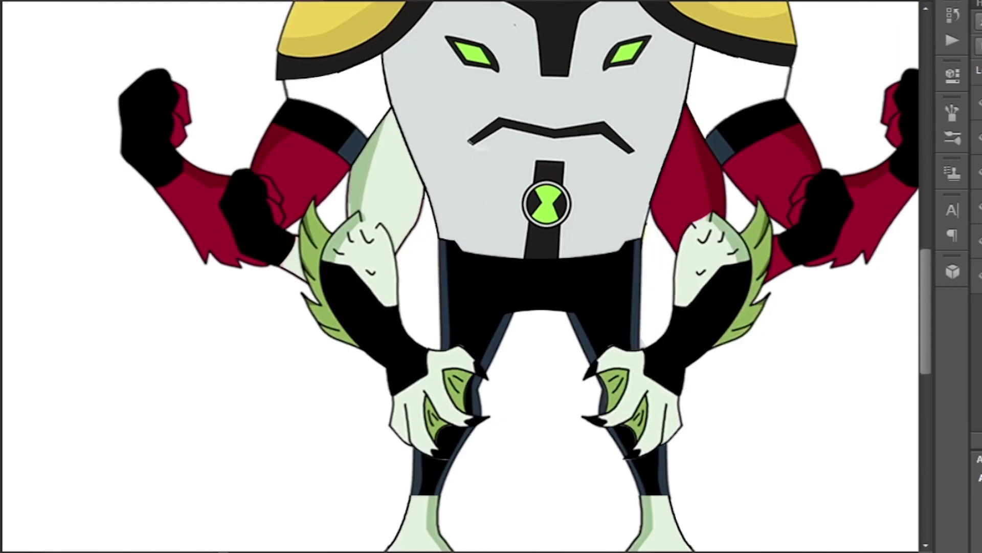
scroll(491, 277, down, 3)
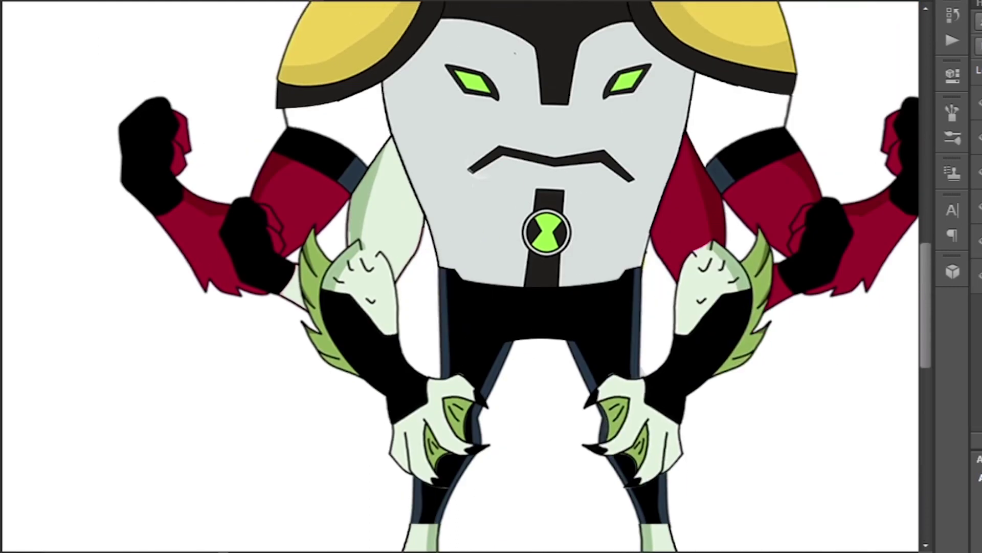
scroll(491, 277, up, 4)
scroll(491, 276, down, 1)
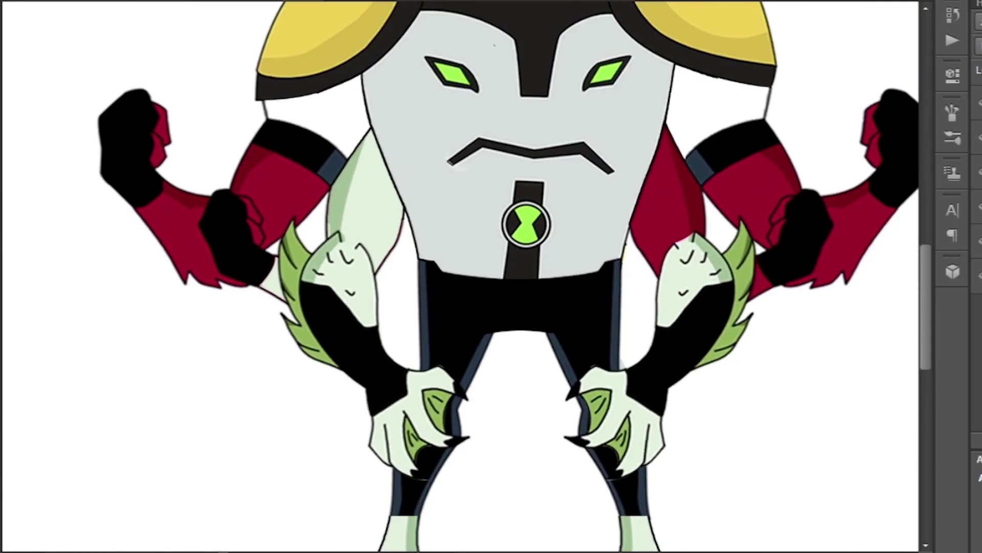
Clear the leftover parts of the lower red forearms between the black fists and the green clawed forearms.
scroll(491, 277, down, 3)
scroll(492, 276, up, 3)
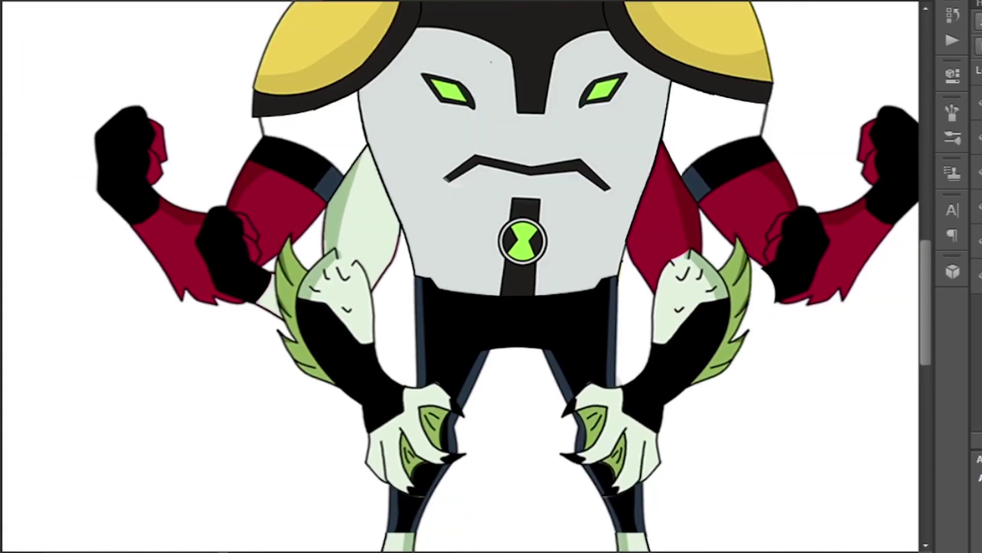
scroll(530, 59, down, 3)
scroll(579, 35, up, 2)
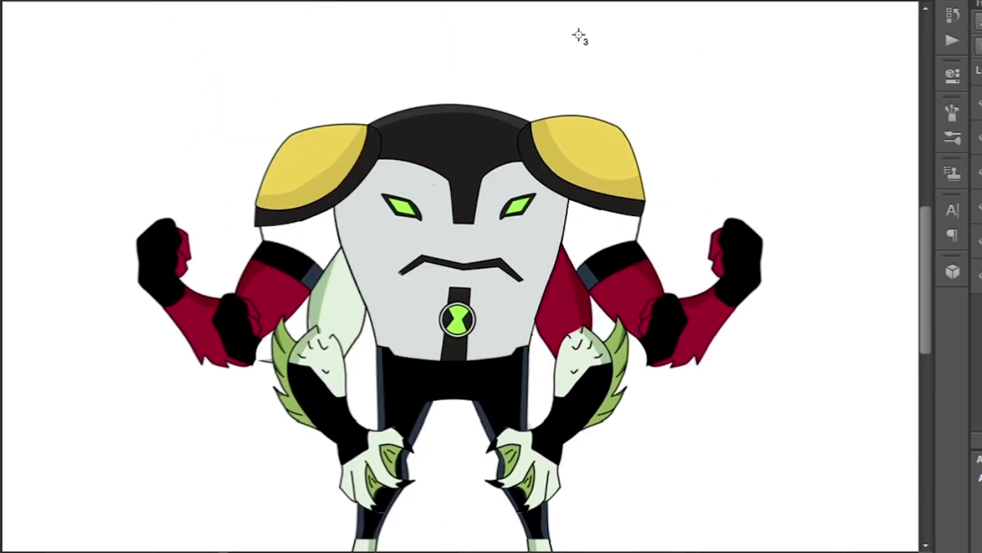
scroll(578, 35, down, 3)
Enclose the leftover black fist on the first red arm with a path and fill the selection with crimson.
scroll(575, 125, up, 5)
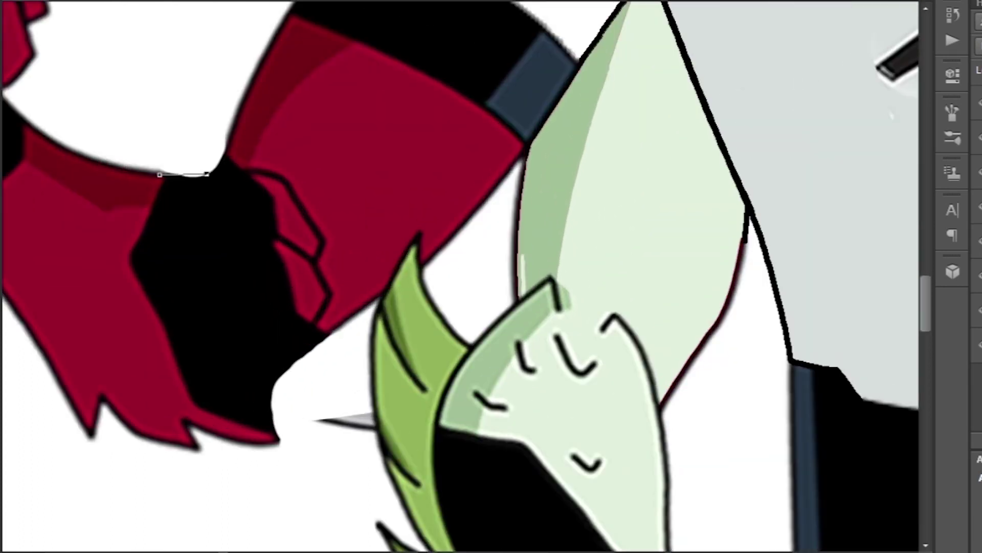
right_click(259, 116)
key(Escape)
drag(231, 136, 237, 117)
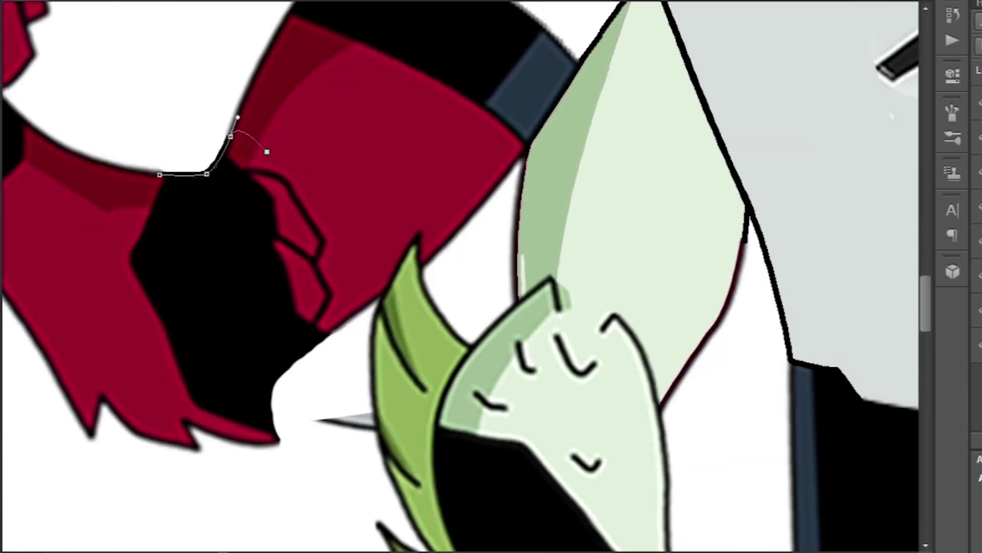
key(ctrl+Return)
key(alt+BackSpace)
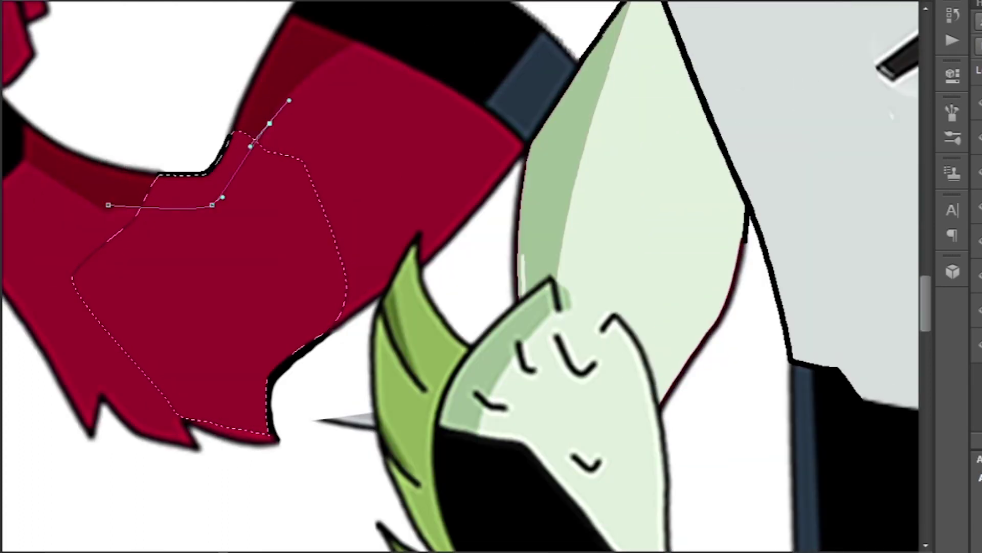
Add dark red shading along the inner bend of the first red arm's elbow.
key(Return)
key(ctrl+minus)
key(ctrl+plus)
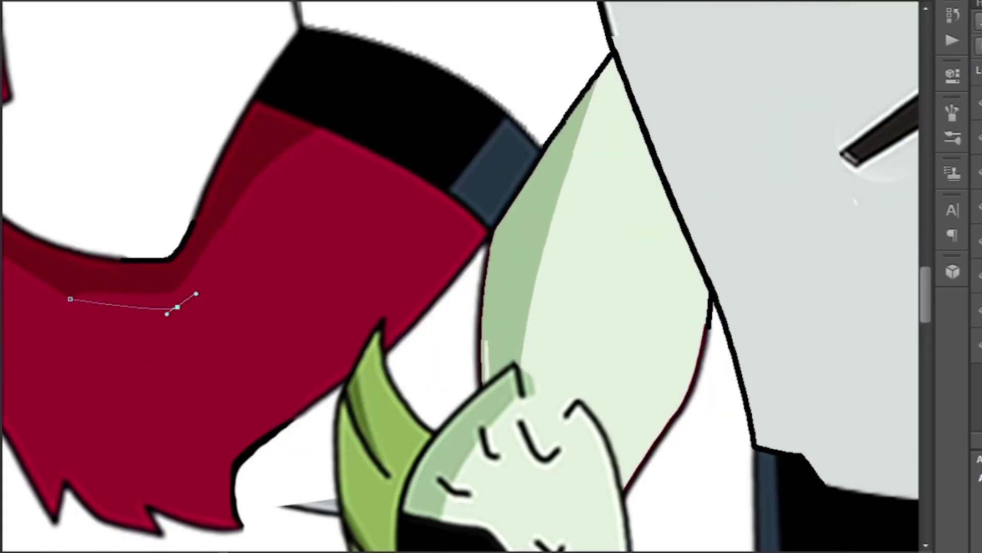
Change the opposite lower upper arm from red to pale green with darker green shading.
key(ctrl+minus)
key(ctrl+minus)
key(ctrl+minus)
scroll(461, 276, right, 3)
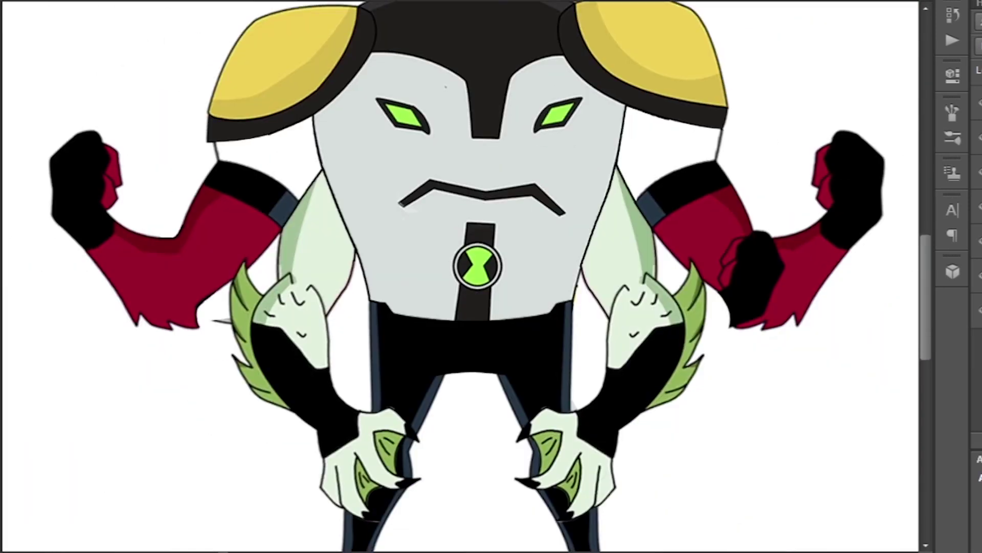
Cover the leftover black fist on the opposite red arm with crimson and add its black elbow outline and dark red shading.
scroll(460, 277, right, 5)
key(ctrl+plus)
key(ctrl+plus)
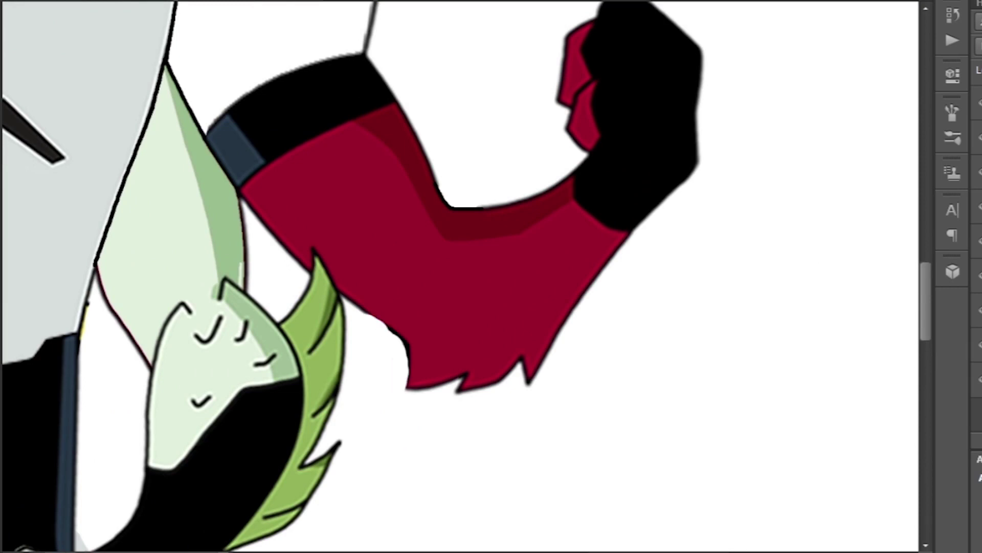
key(ctrl+plus)
key(ctrl+plus)
key(ctrl+minus)
key(ctrl+minus)
key(ctrl+minus)
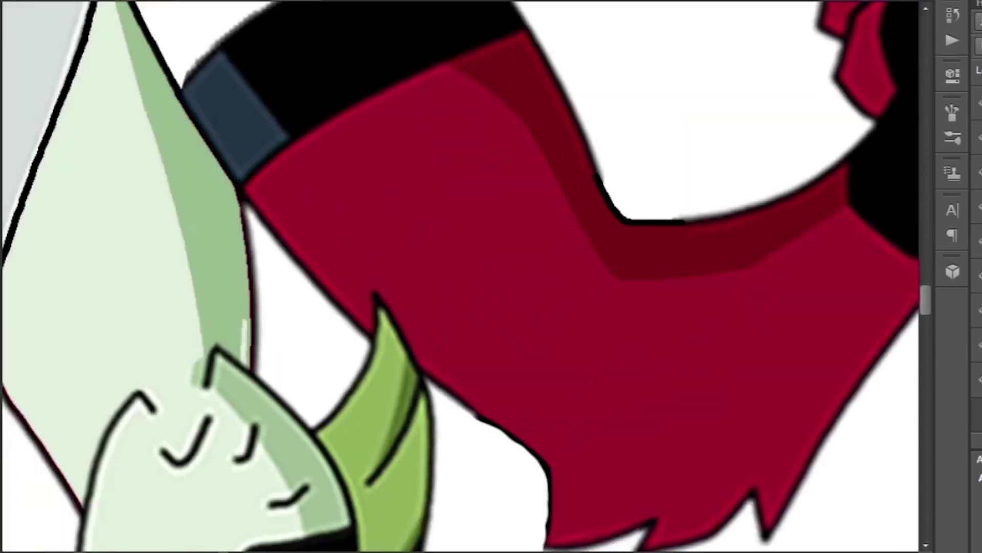
Trace the white source alien's head with a path and paste a copy of it into the fusion above the shoulders.
scroll(469, 48, up, 5)
key(ctrl+plus)
key(ctrl+plus)
key(ctrl+plus)
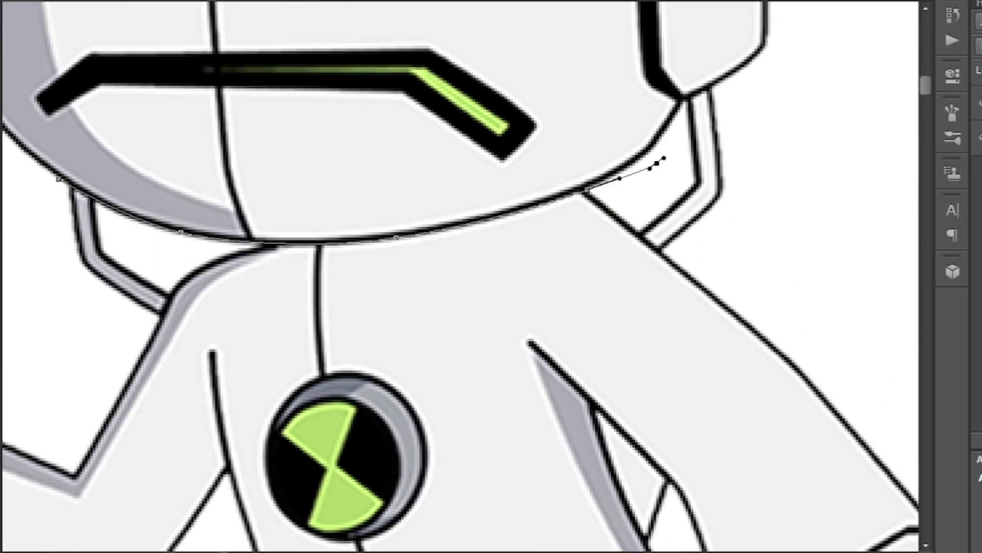
key(ctrl+minus)
key(ctrl+minus)
key(ctrl+Return)
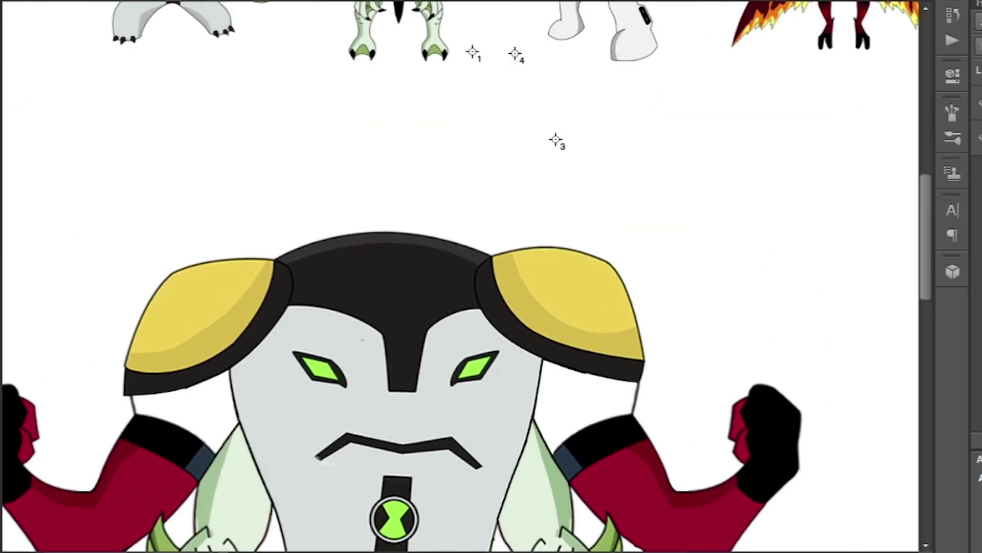
key(ctrl+v)
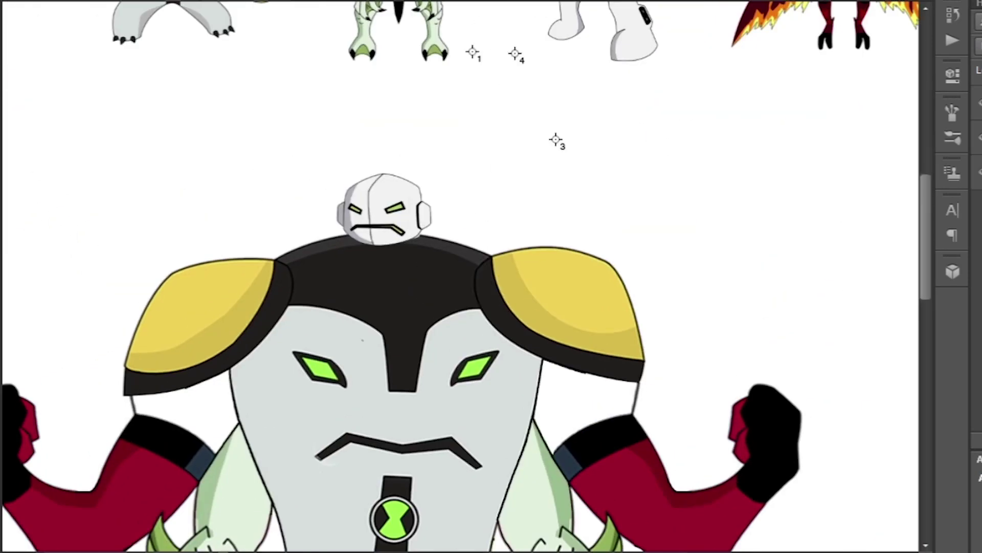
Enlarge the white head, flip it horizontally and centre it between the yellow shoulder pads.
key(ctrl+t)
key(ctrl+plus)
key(ctrl+plus)
key(ctrl+plus)
right_click(653, 120)
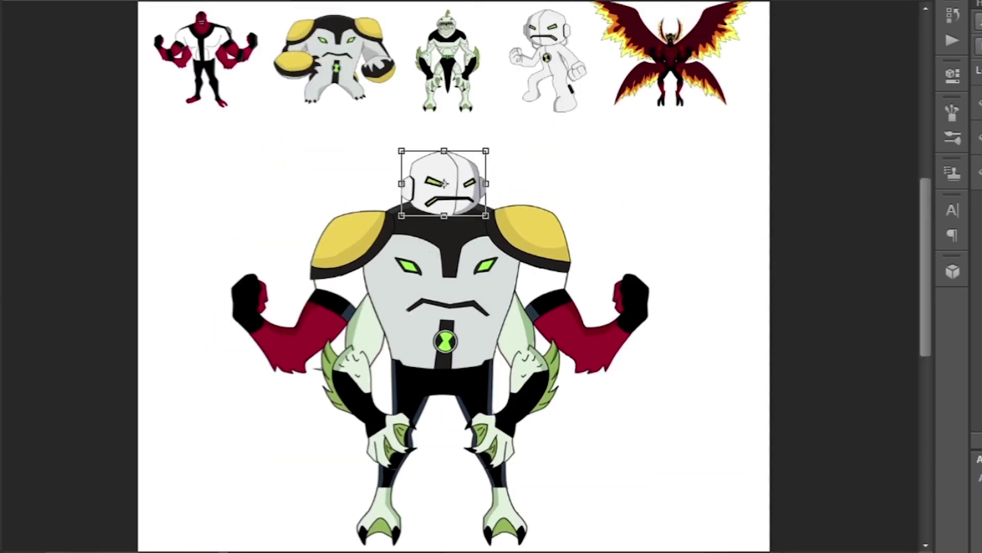
key(Return)
Trace the upper and lower flaming wings on one side of the winged source alien with a path.
scroll(543, 273, down, 3)
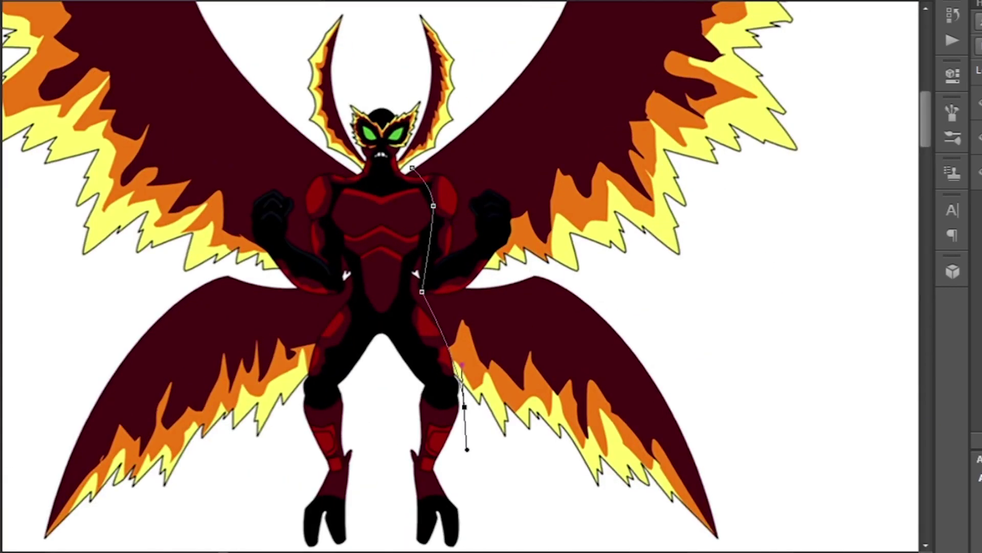
click(625, 526)
click(860, 125)
click(538, 88)
Scale and place the flaming wings behind the fusion's body and add a mirrored copy on the opposite side.
key(ctrl+plus)
drag(376, 228, 392, 213)
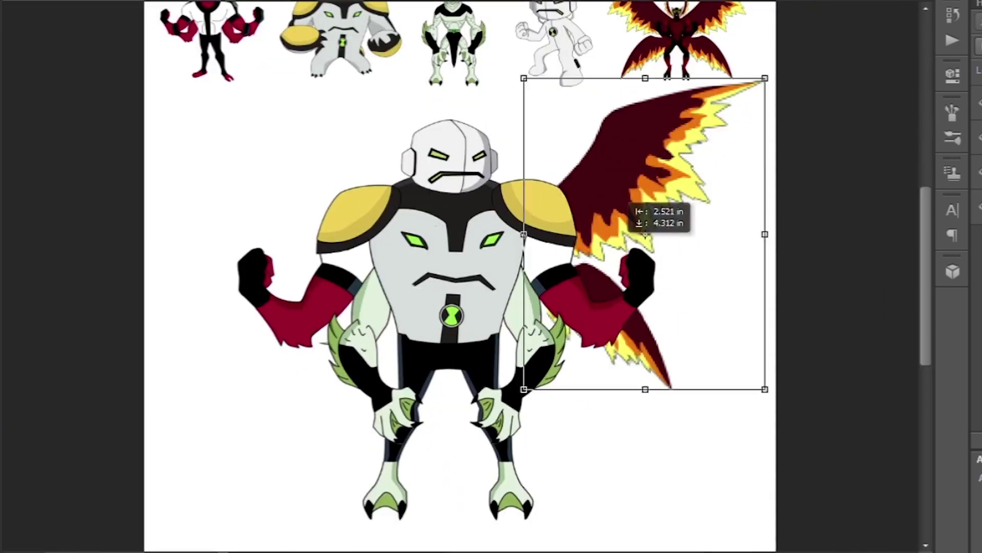
key(Return)
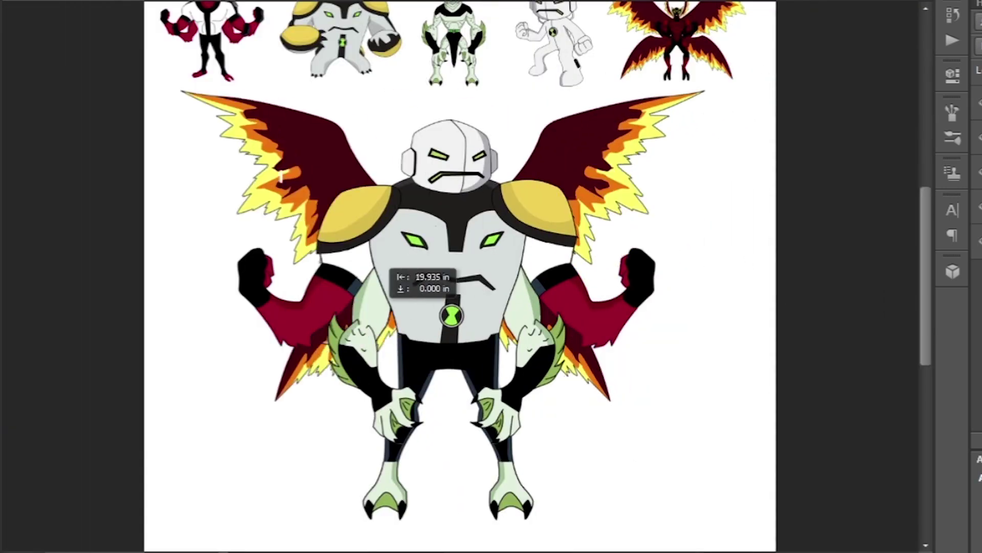
scroll(451, 210, up, 3)
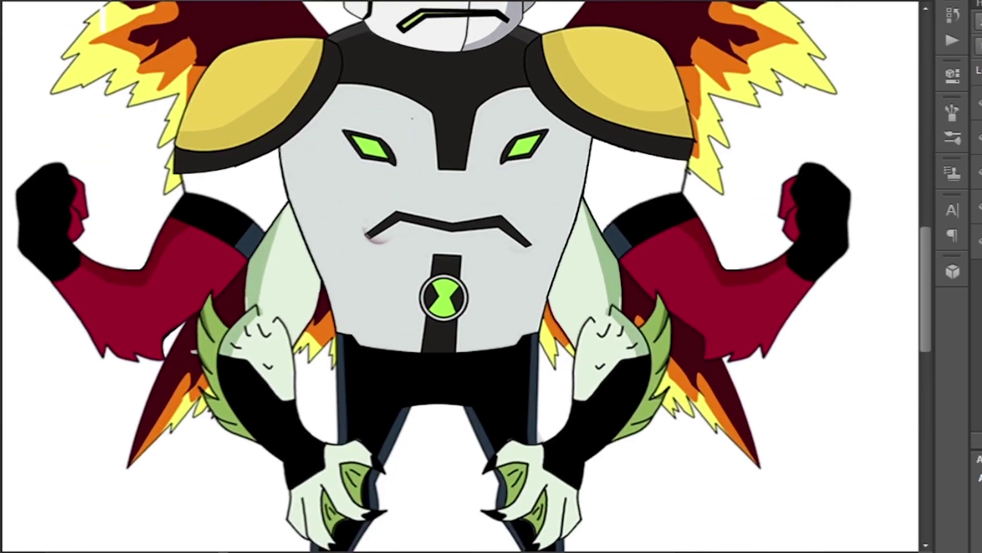
scroll(450, 174, down, 3)
scroll(450, 276, up, 2)
scroll(461, 276, down, 1)
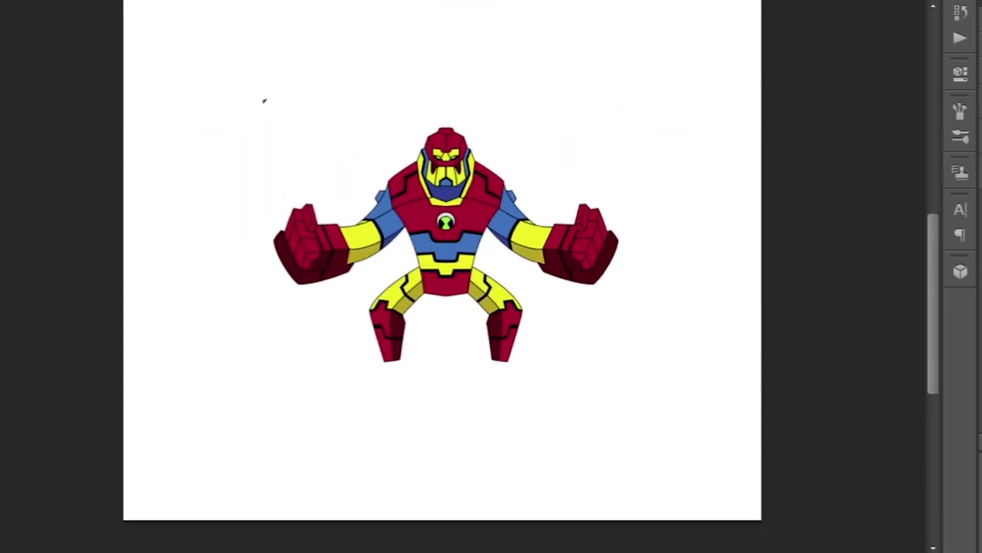
Trace the brown alien's lower body from the waist and copy its legs beneath the red, yellow and blue fusion's torso.
drag(602, 371, 615, 387)
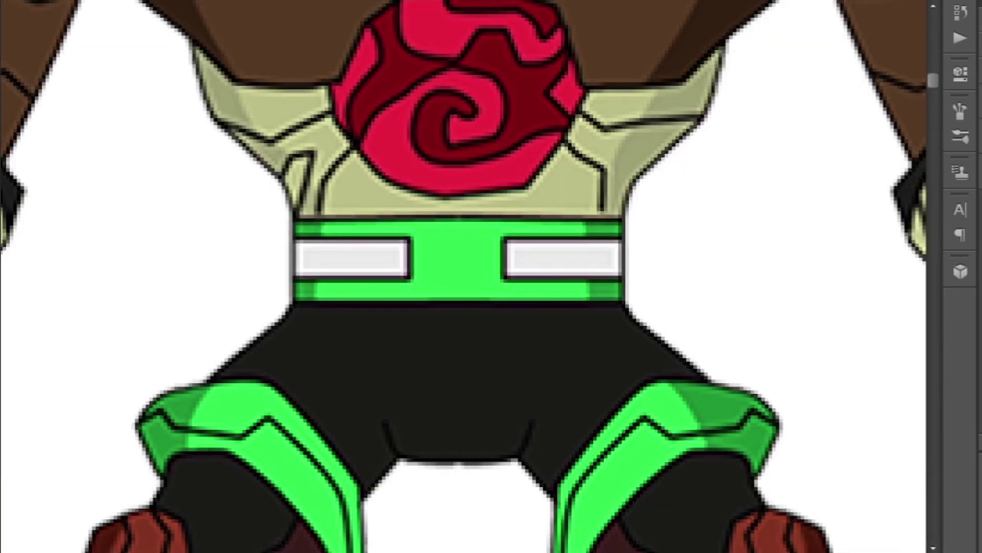
click(624, 220)
scroll(491, 276, down, 3)
click(625, 220)
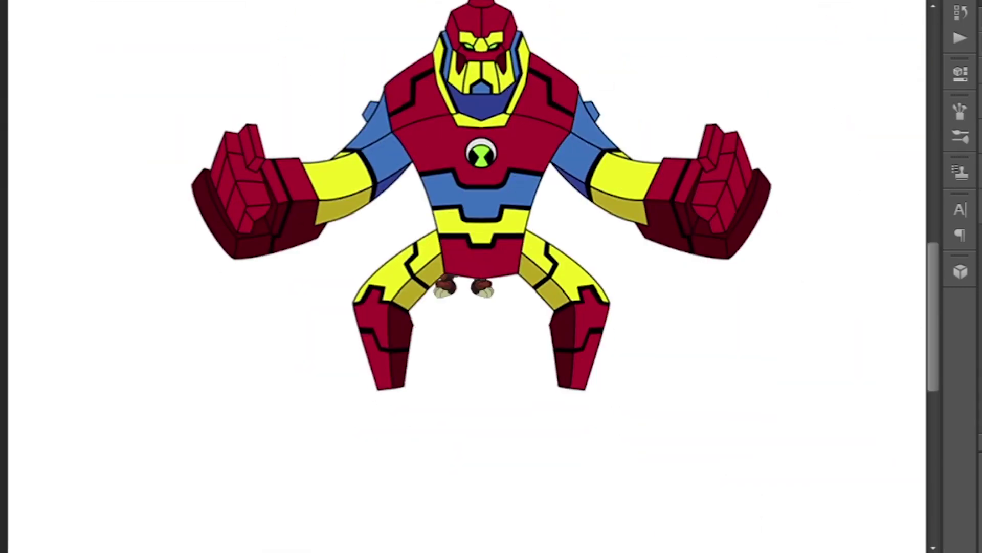
Paste the brown alien's lower body, enlarge it to fit beneath the torso, and erase the fusion's original yellow and red legs.
key(ctrl+v)
key(ctrl+t)
key(Return)
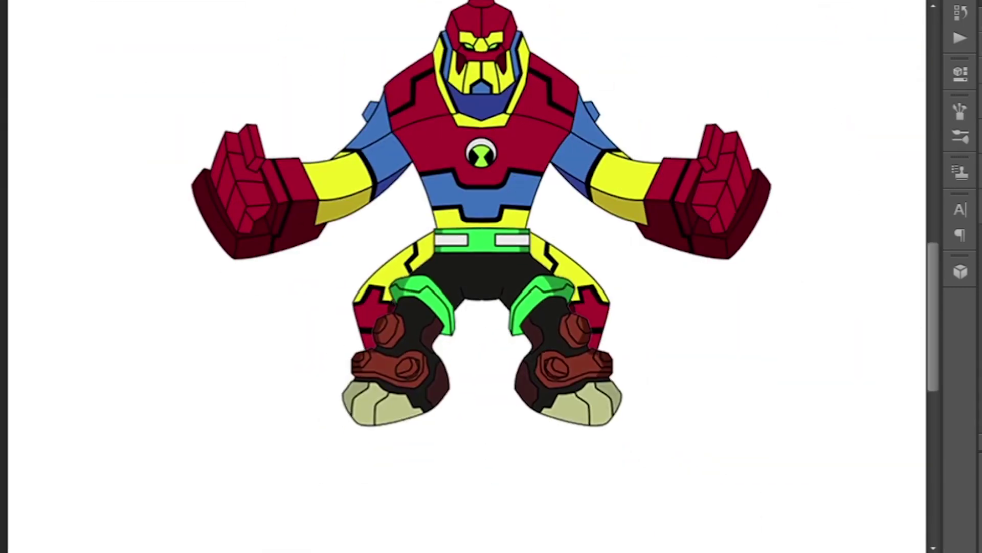
key(ctrl+plus)
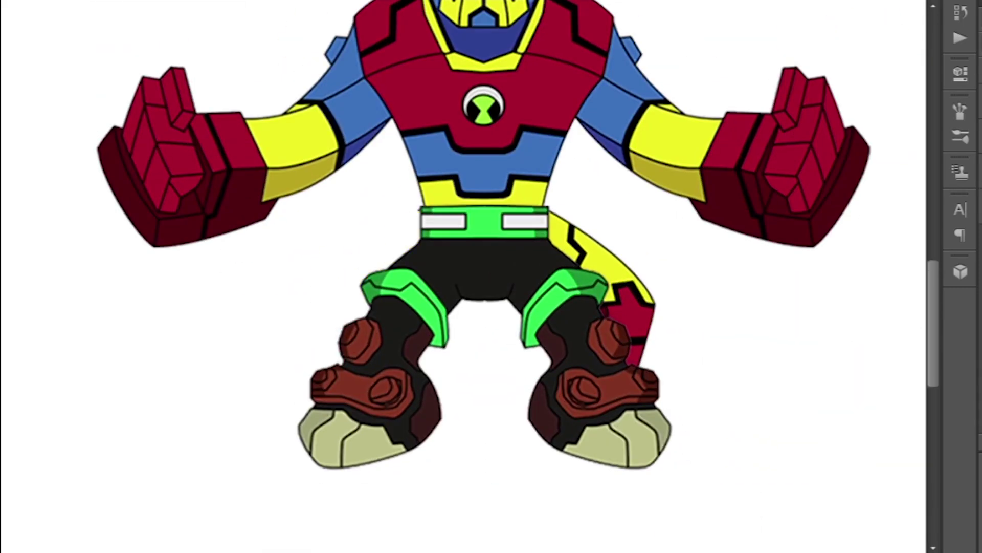
key(ctrl+minus)
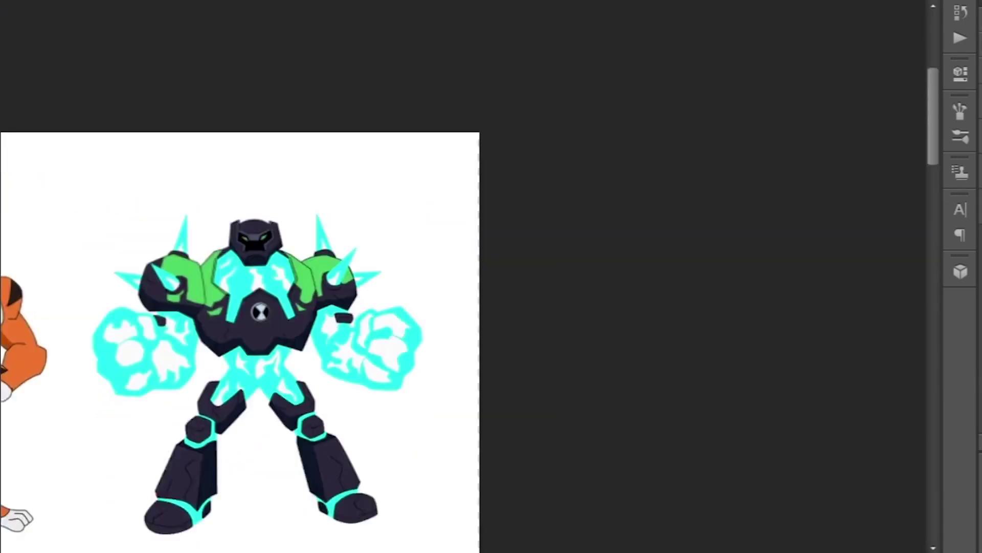
Place the black, green and cyan alien's upper body over the torso, with a brown tail behind the legs.
key(ctrl+plus)
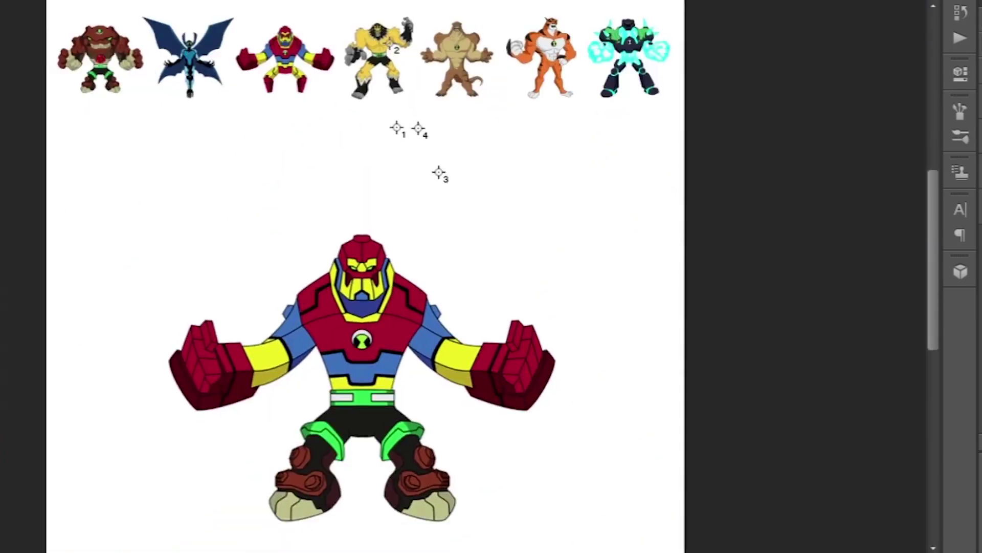
key(ctrl+plus)
key(ctrl+v)
key(Return)
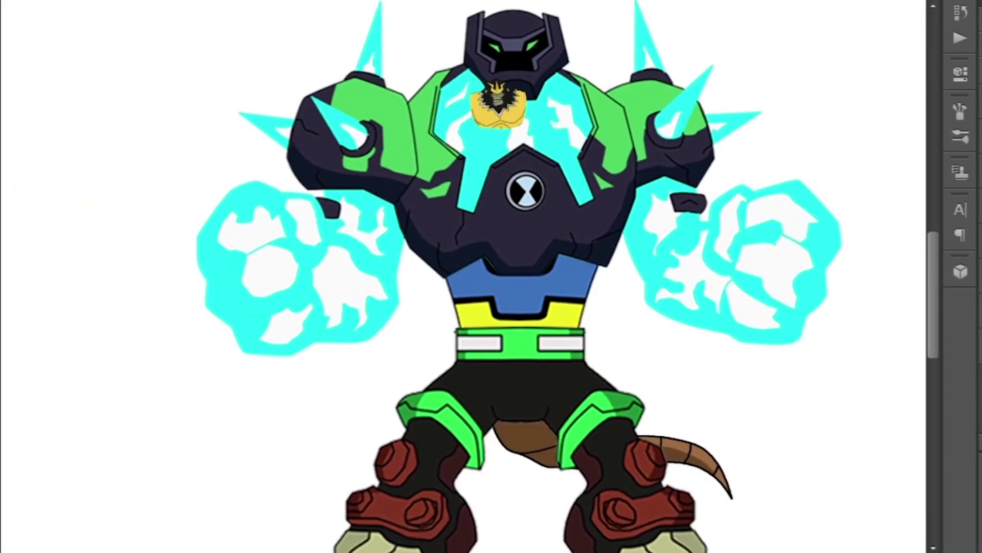
Enlarge the crowned, black-maned gorilla head and position it between the spiked shoulders of the fusion.
drag(512, 128, 601, 181)
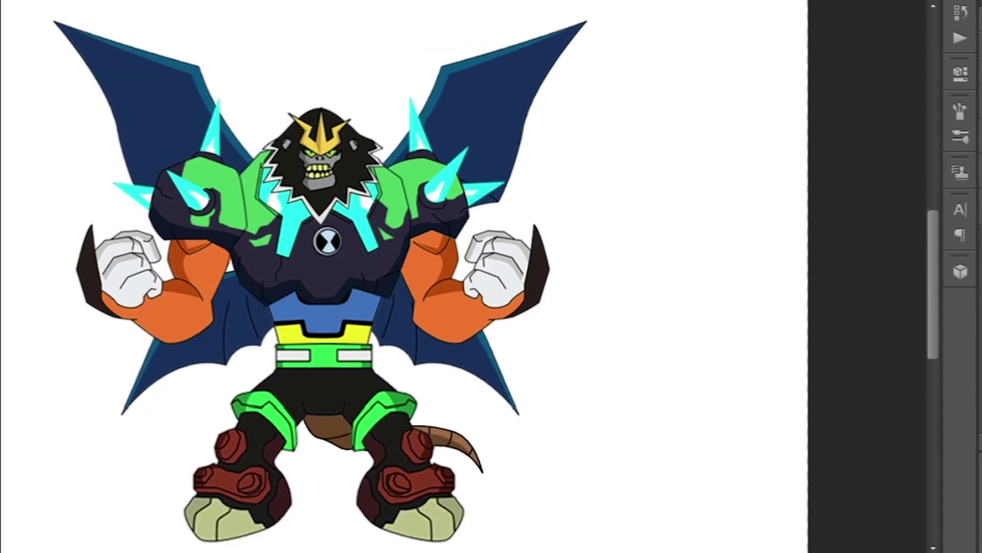
drag(439, 19, 523, 11)
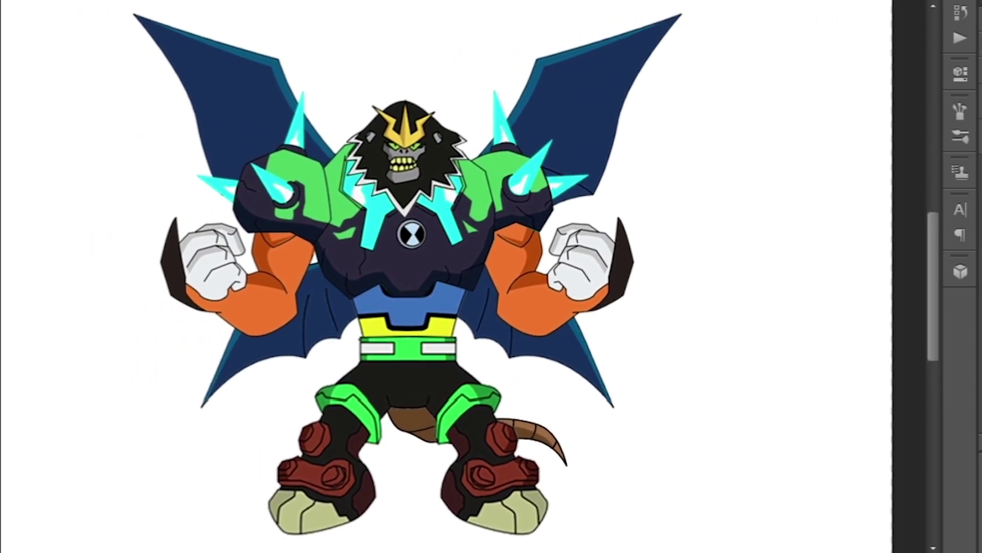
scroll(437, 364, up, 3)
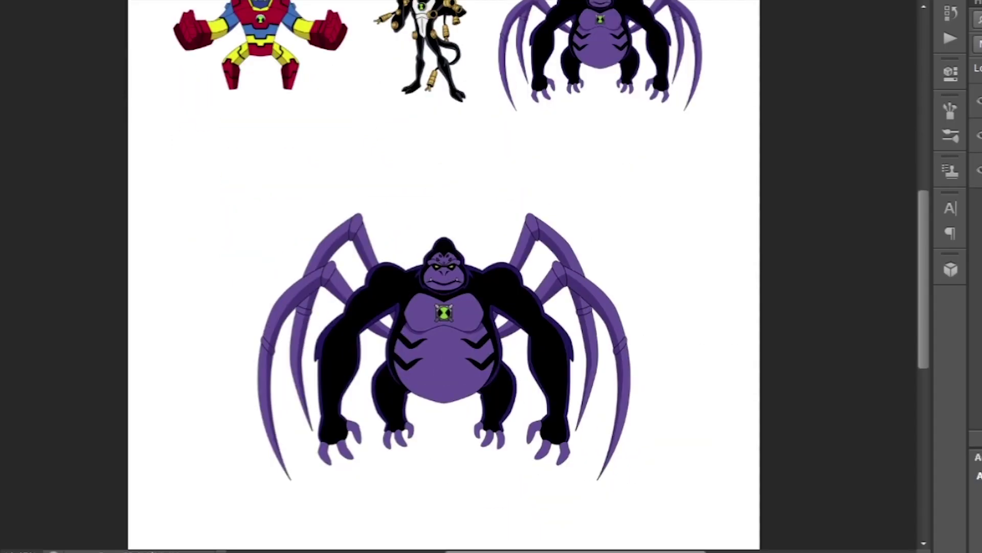
Trace the red, yellow and blue robot's head and red chest plate with a path, following the shoulder seams and the plate's lower black border.
scroll(261, 31, up, 10)
click(205, 28)
drag(249, 294, 260, 314)
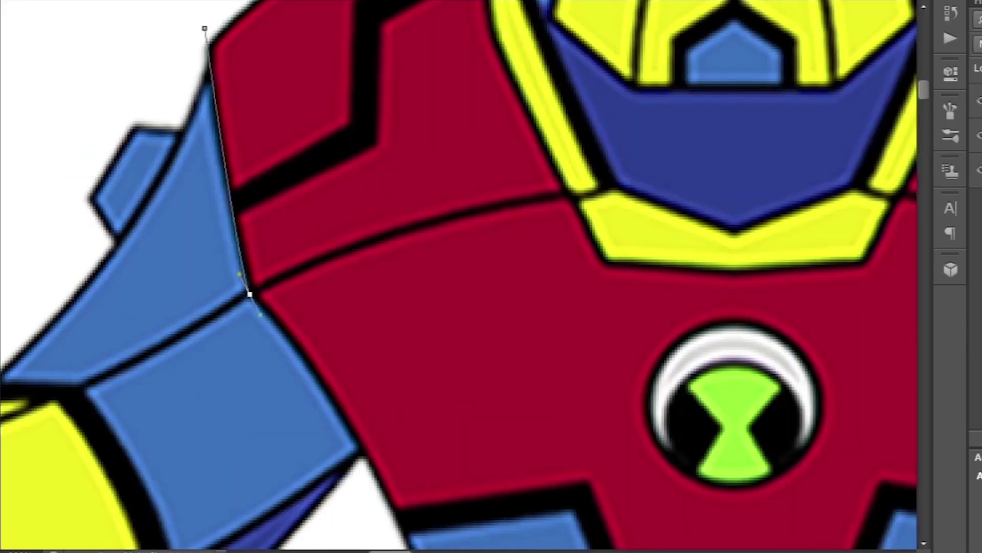
scroll(266, 362, down, 3)
drag(370, 404, 398, 464)
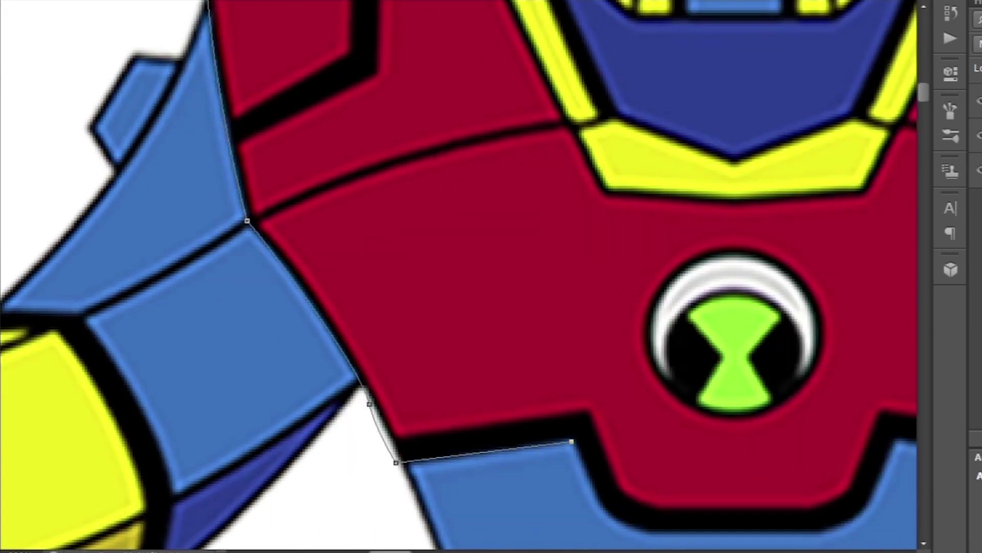
drag(601, 503, 451, 423)
click(451, 424)
drag(717, 359, 423, 405)
click(450, 413)
click(621, 439)
click(667, 350)
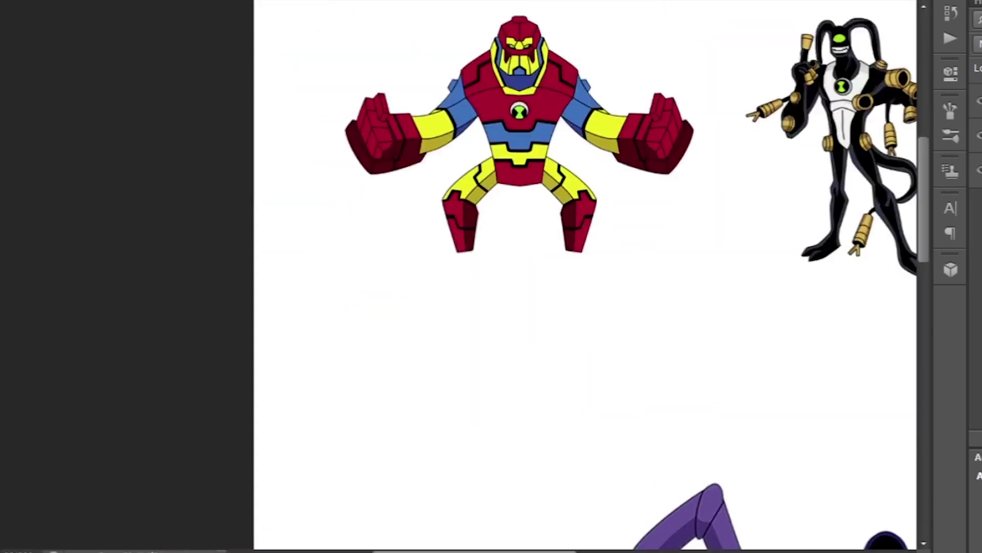
Scale the copied robot head and chest plate and centre them over the purple spider gorilla's head and upper chest.
drag(450, 256, 489, 225)
key(ctrl+t)
drag(499, 295, 544, 301)
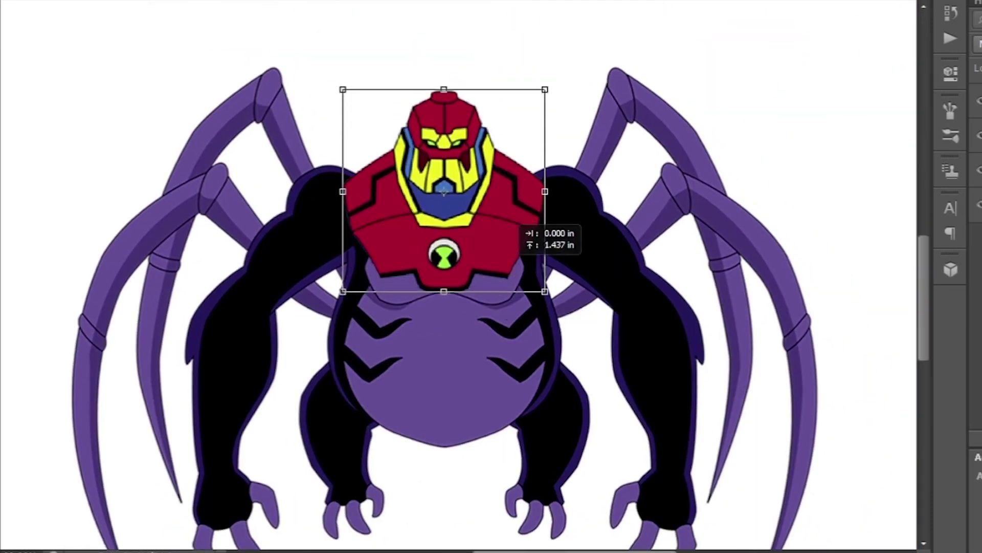
key(Return)
Copy one yellow and red leg from the robot, then scale and rotate it over the spider gorilla's leg.
key(ctrl+minus)
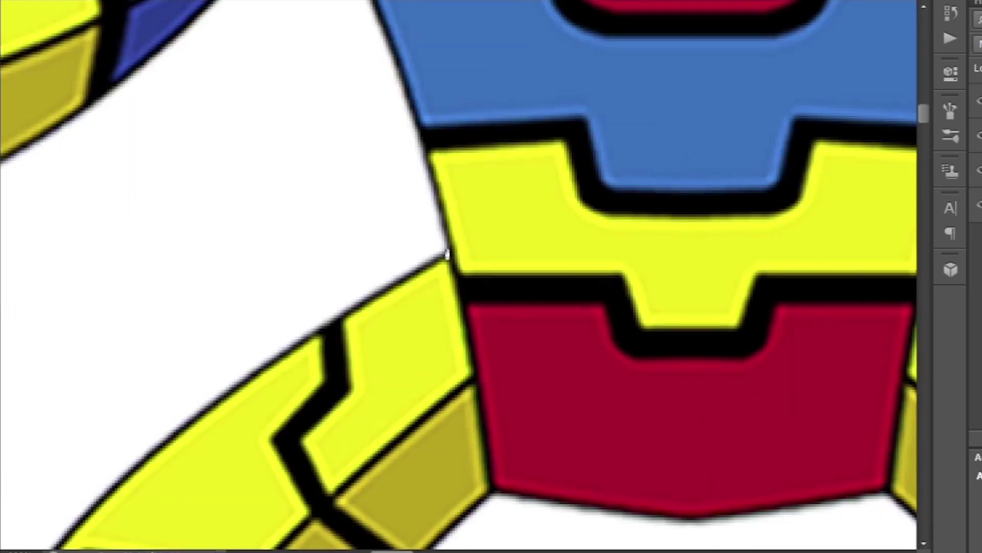
key(ctrl+minus)
key(ctrl+minus)
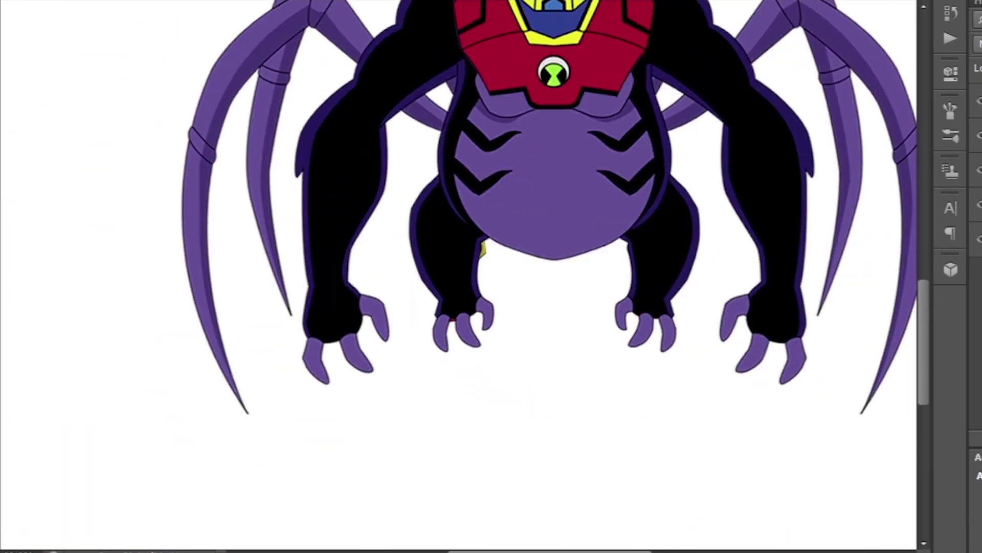
key(ctrl+v)
key(ctrl+plus)
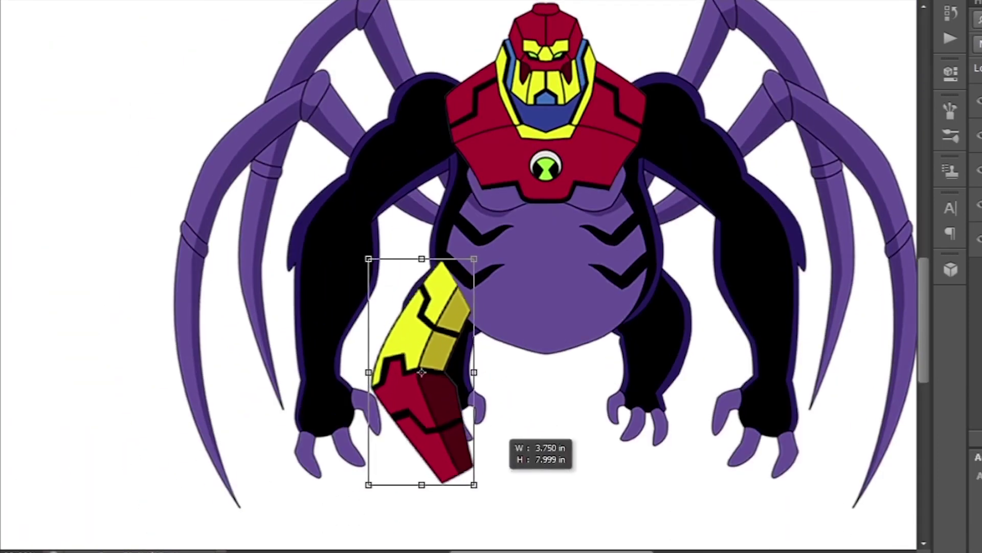
drag(494, 430, 450, 373)
key(Return)
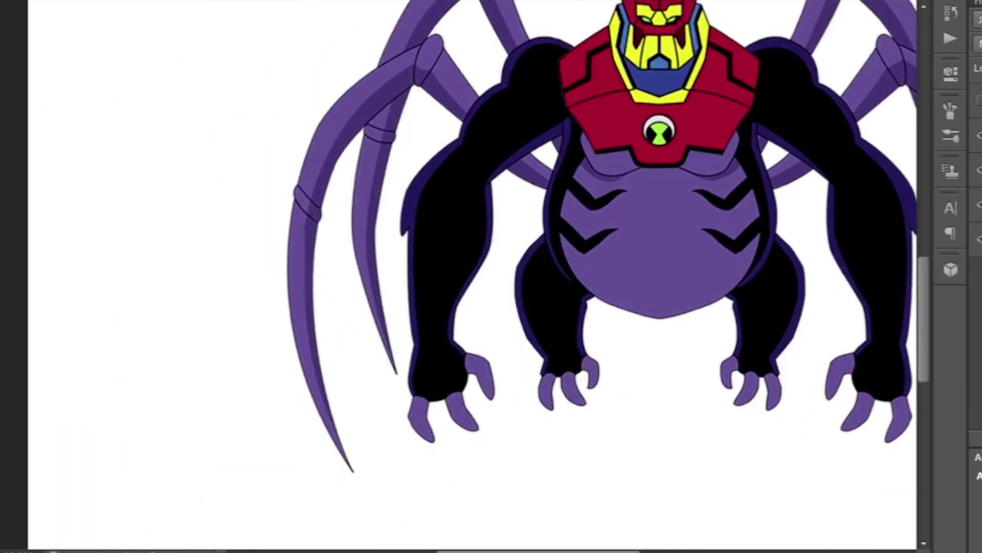
Trace the boundary between the purple belly and one black gorilla leg and turn the path into a selection.
key(ctrl+plus)
key(ctrl+plus)
key(ctrl+plus)
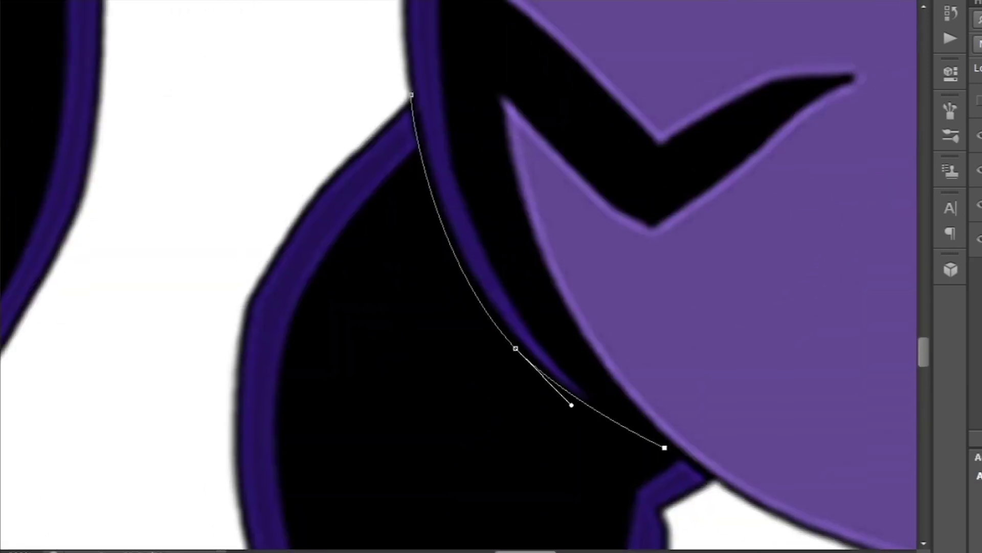
key(ctrl+minus)
key(ctrl+Return)
Trace the belly's edge along the opposite black gorilla leg, convert the path to a selection and delete the leg.
key(ctrl+plus)
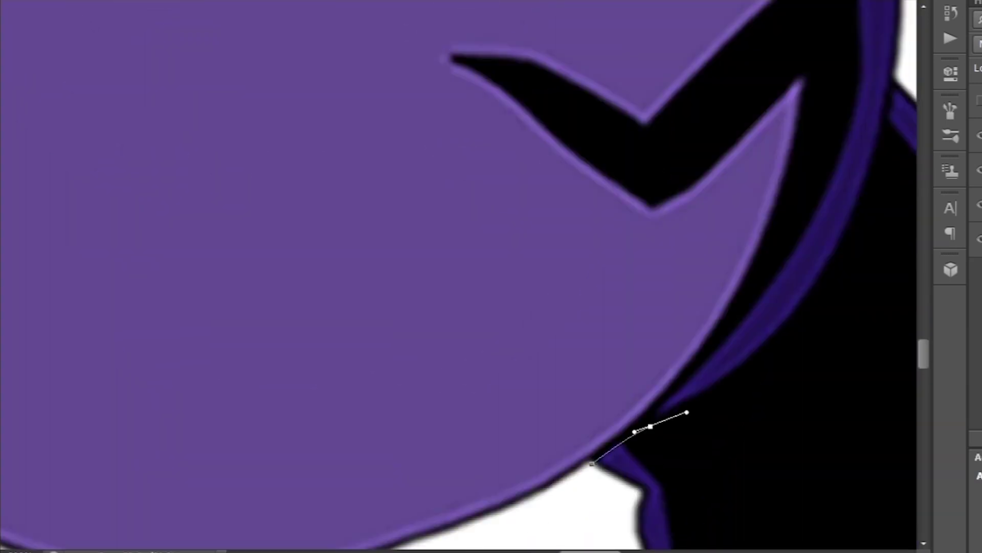
key(ctrl+minus)
drag(623, 310, 670, 258)
scroll(639, 276, down, 1)
key(ctrl+plus)
key(ctrl+plus)
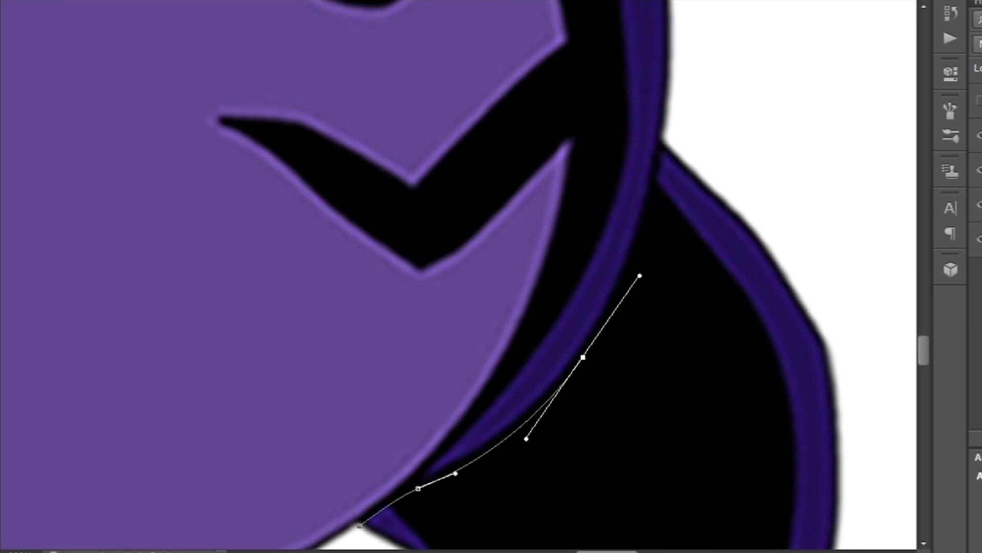
key(ctrl+minus)
key(ctrl+Return)
key(Delete)
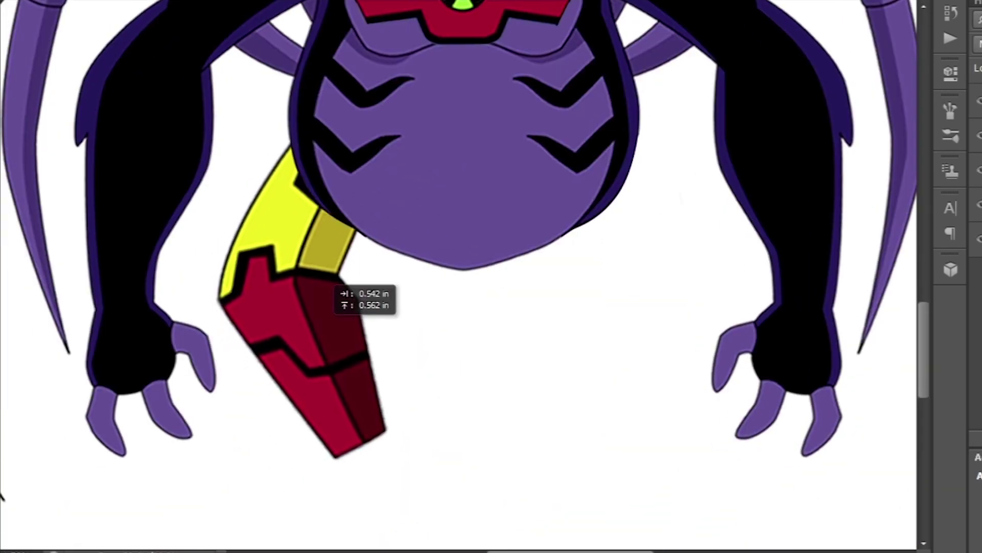
Position the yellow and red robot leg behind the belly and add a mirrored duplicate on the opposite side.
key(ctrl+minus)
key(ctrl+plus)
key(ctrl+j)
key(ctrl+plus)
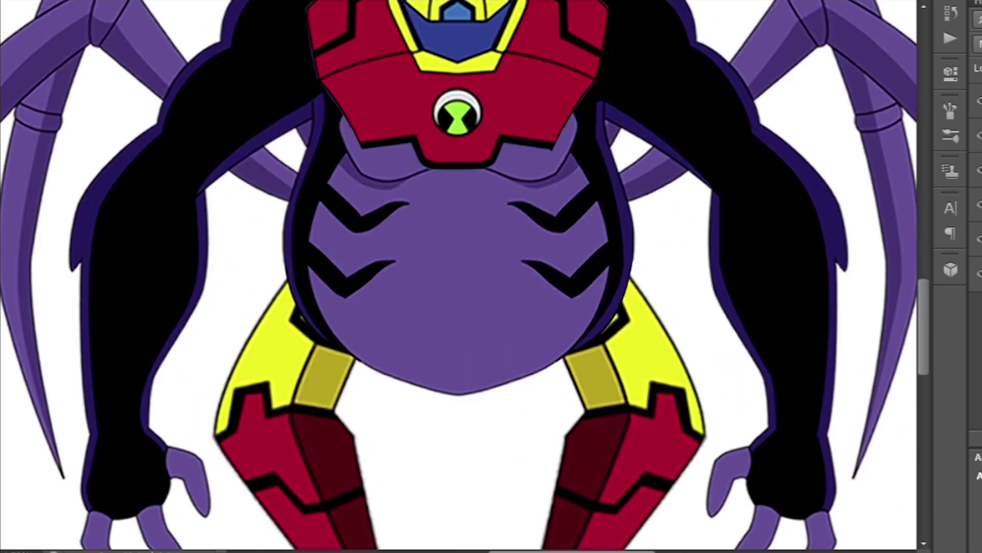
key(ctrl+minus)
key(ctrl+minus)
scroll(460, 276, up, 2)
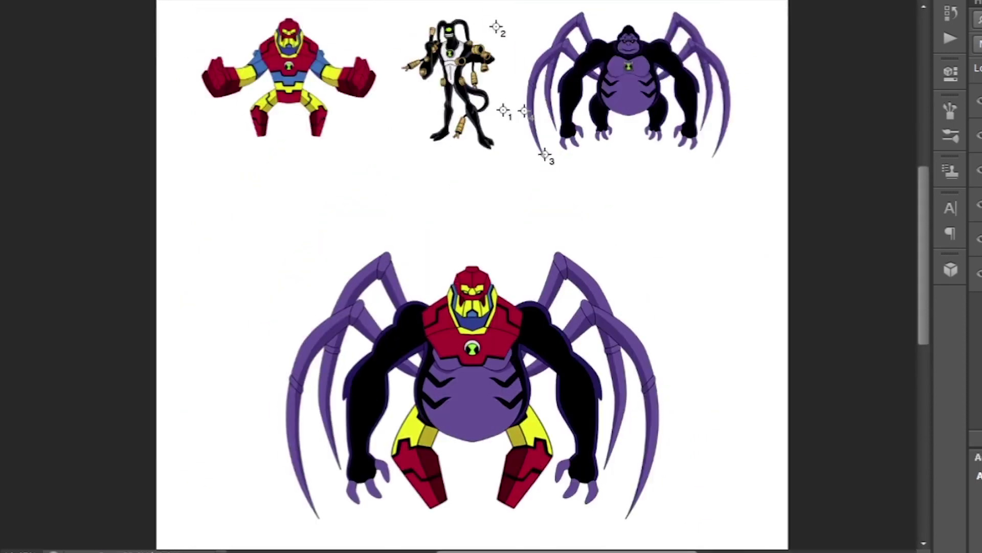
Trace the black alien's arm with its gold tubes using a path, from the tube beside the waist up to the shoulder.
key(ctrl+plus)
key(ctrl+plus)
key(ctrl+plus)
scroll(461, 276, right, 5)
scroll(460, 276, left, 5)
click(489, 417)
click(562, 373)
drag(604, 384, 610, 402)
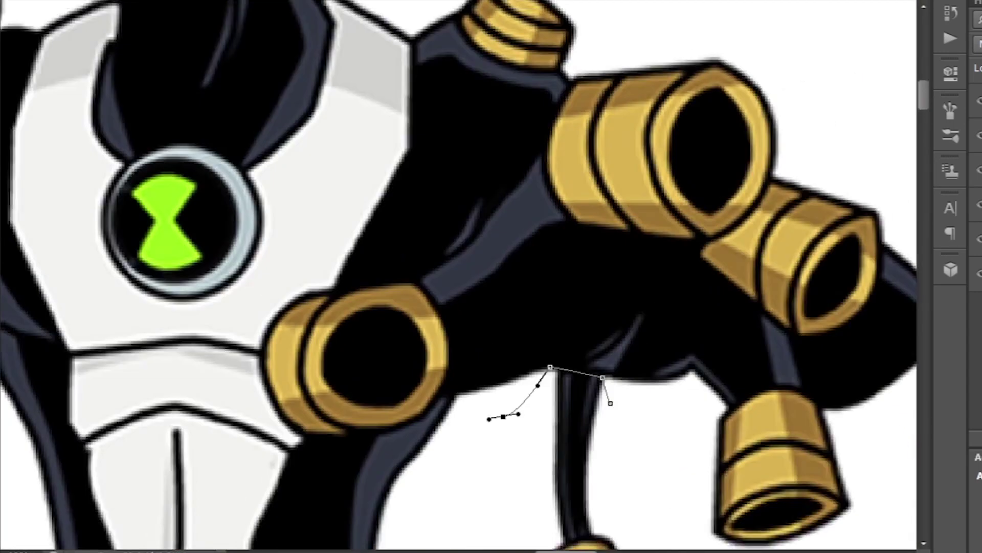
key(ctrl+plus)
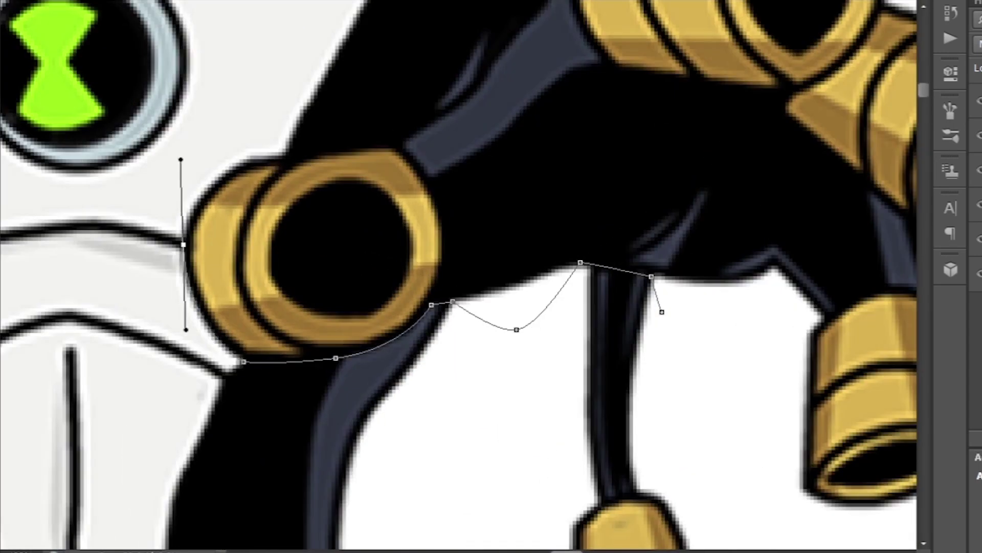
scroll(460, 277, up, 3)
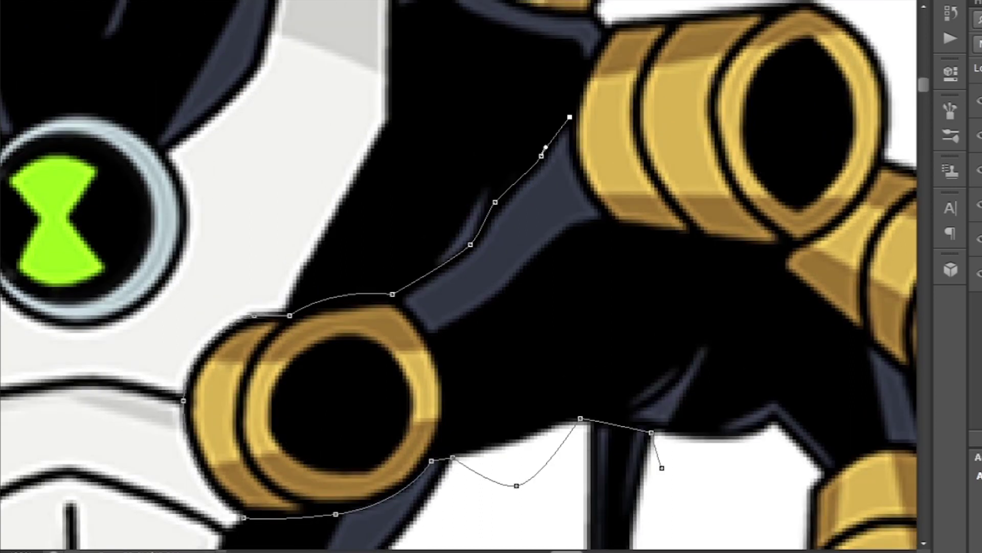
Copy the traced gold-tubed arm onto the spider gorilla fusion and enlarge it over one shoulder.
key(ctrl+minus)
key(ctrl+minus)
key(ctrl+Return)
scroll(460, 277, down, 5)
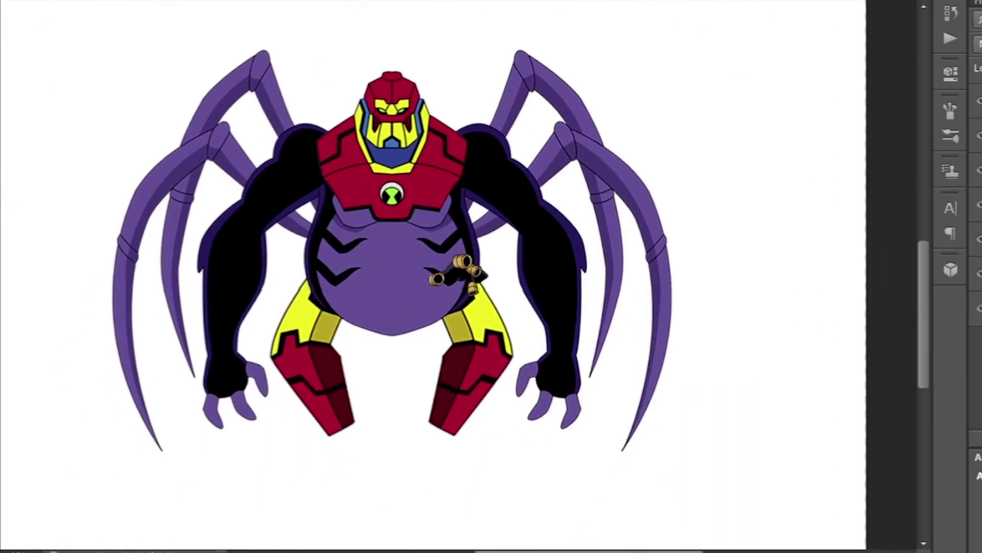
key(ctrl+t)
drag(489, 296, 581, 233)
key(Return)
Erase the black gorilla arm and claws below the new gold-tubed arm.
key(ctrl+plus)
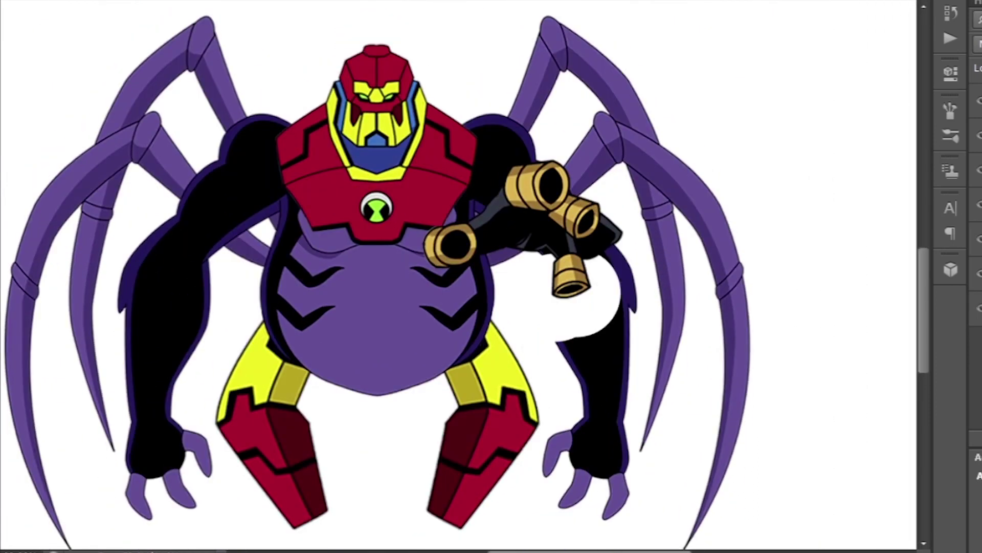
key(Delete)
key(ctrl+minus)
key(ctrl+plus)
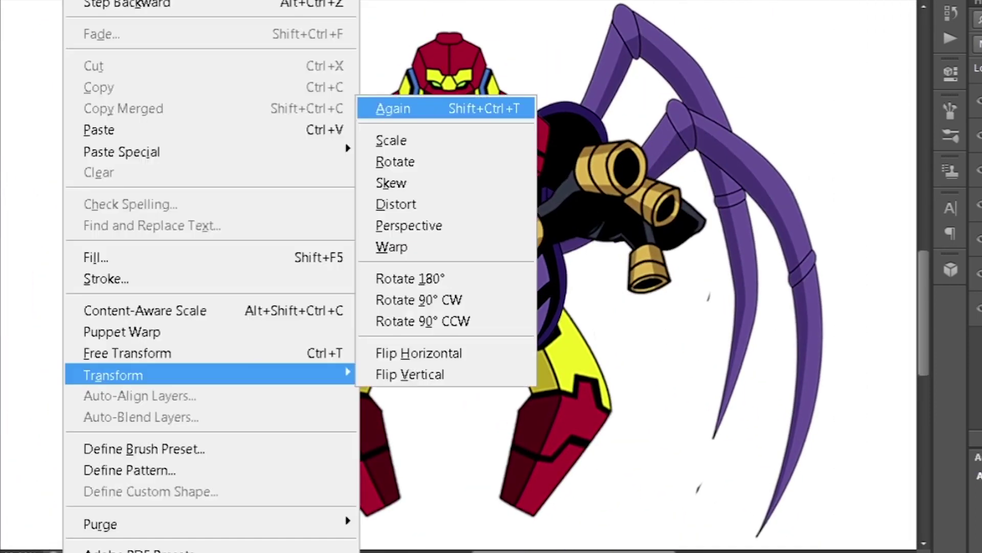
Flip a copy of the gold-tubed arm horizontally and move it to the opposite shoulder.
click(417, 351)
key(ctrl+plus)
drag(800, 95, 319, 95)
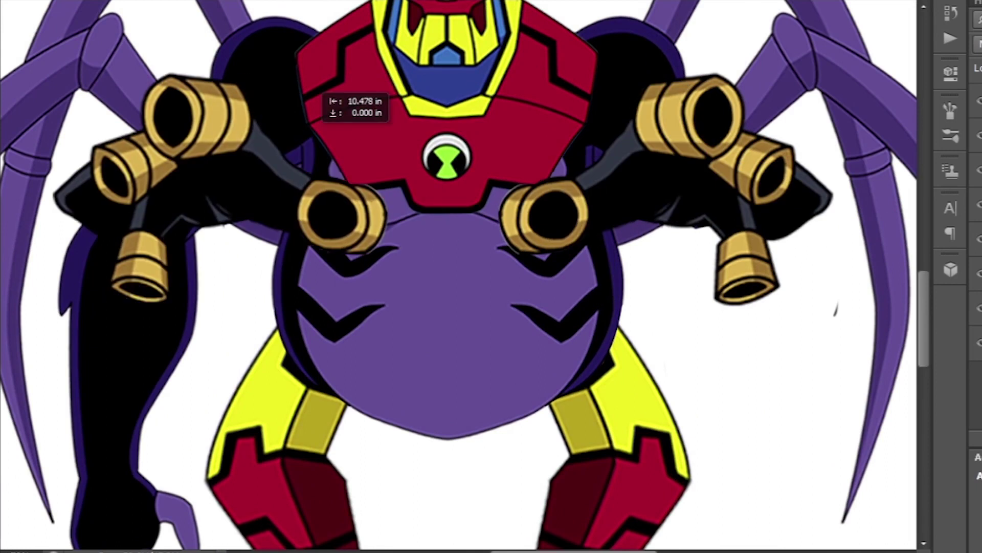
Erase the remaining black gorilla arm beneath the mirrored gold-tubed arm and adjust the placement with Free Transform.
key(ctrl+minus)
drag(240, 215, 246, 461)
key(ctrl+minus)
key(ctrl+t)
drag(714, 353, 706, 347)
key(Return)
key(ctrl+plus)
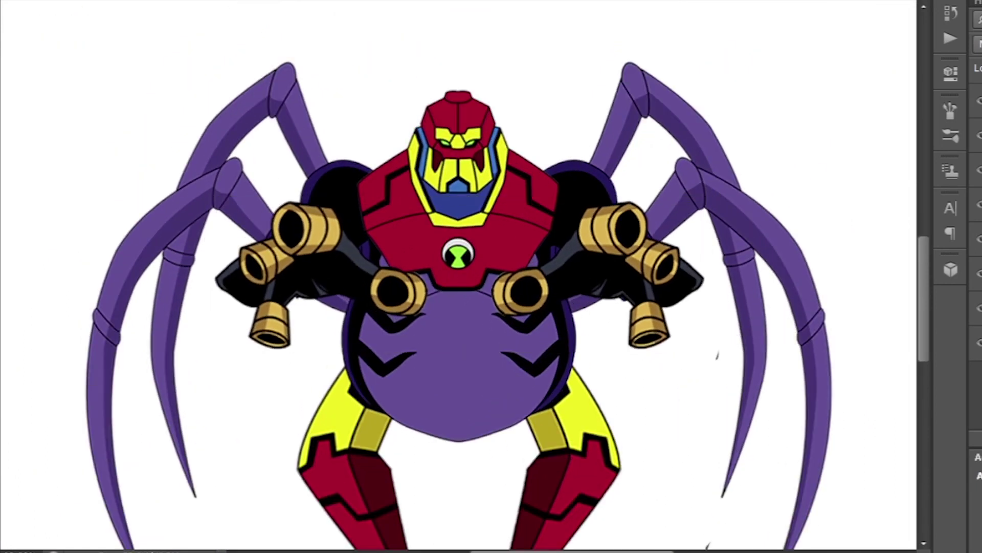
Trace a closed path around the gold two-pronged plug hanging from the black alien's leg.
key(ctrl+minus)
key(ctrl+minus)
key(ctrl+plus)
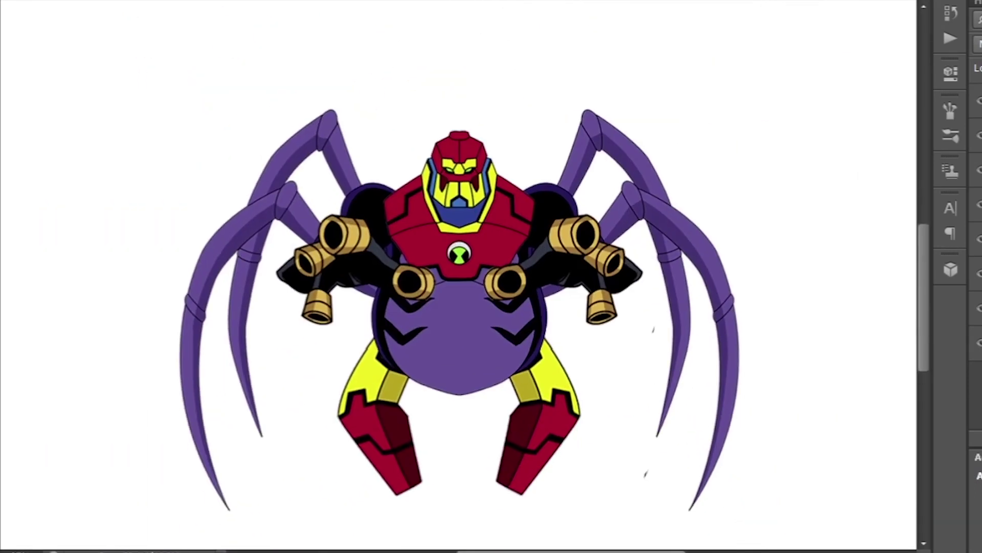
scroll(460, 276, up, 3)
key(ctrl+plus)
click(406, 329)
click(438, 515)
click(263, 292)
click(237, 410)
click(340, 544)
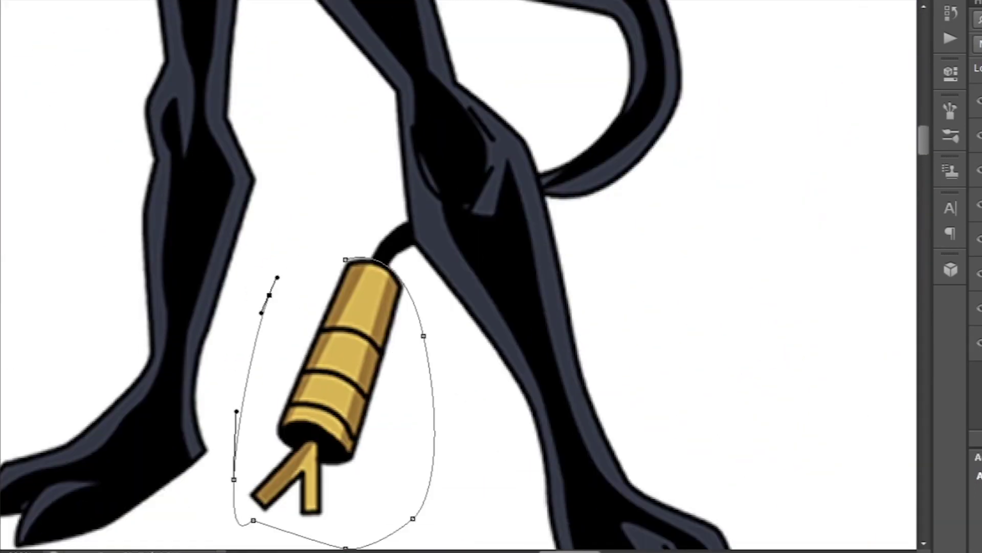
Copy the gold two-pronged plug onto the fusion and place it between the legs below the purple belly.
scroll(461, 276, up, 5)
scroll(461, 276, down, 5)
drag(461, 312, 482, 328)
Draw a curved, tapering tail from behind the belly to the gold plug and fill it with black.
key(ctrl+plus)
key(ctrl+plus)
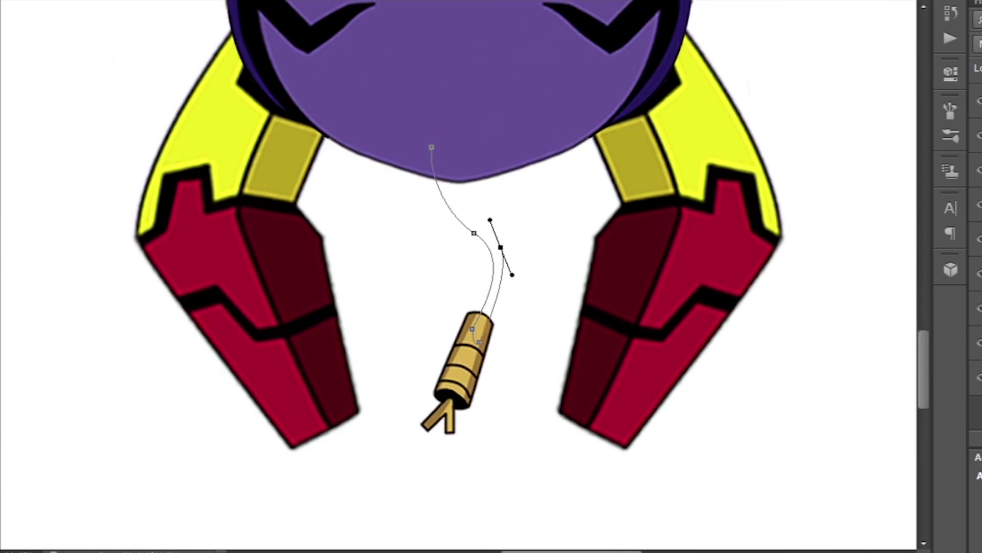
key(alt+BackSpace)
key(ctrl+d)
key(ctrl+minus)
key(ctrl+minus)
key(ctrl+plus)
key(ctrl+plus)
key(ctrl+plus)
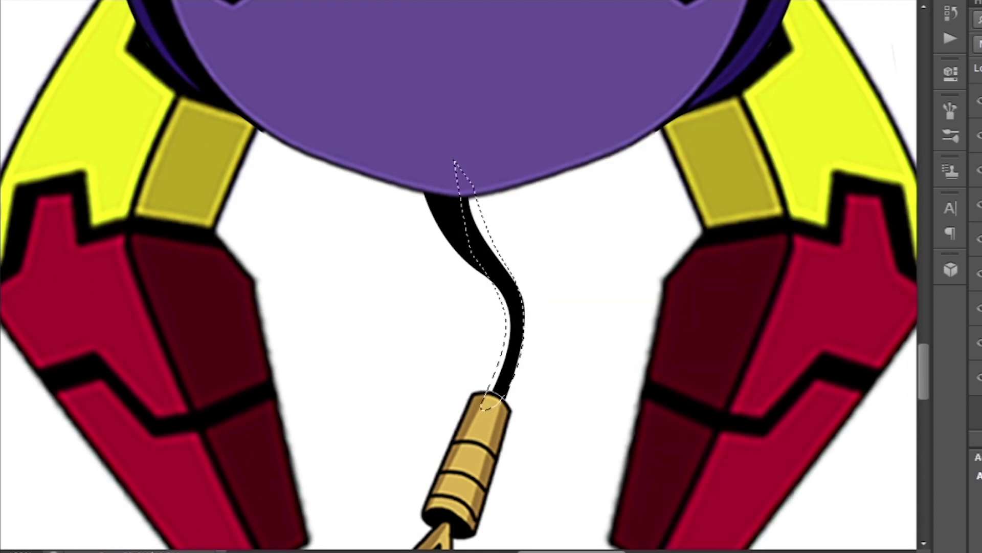
key(ctrl+0)
scroll(460, 276, up, 1)
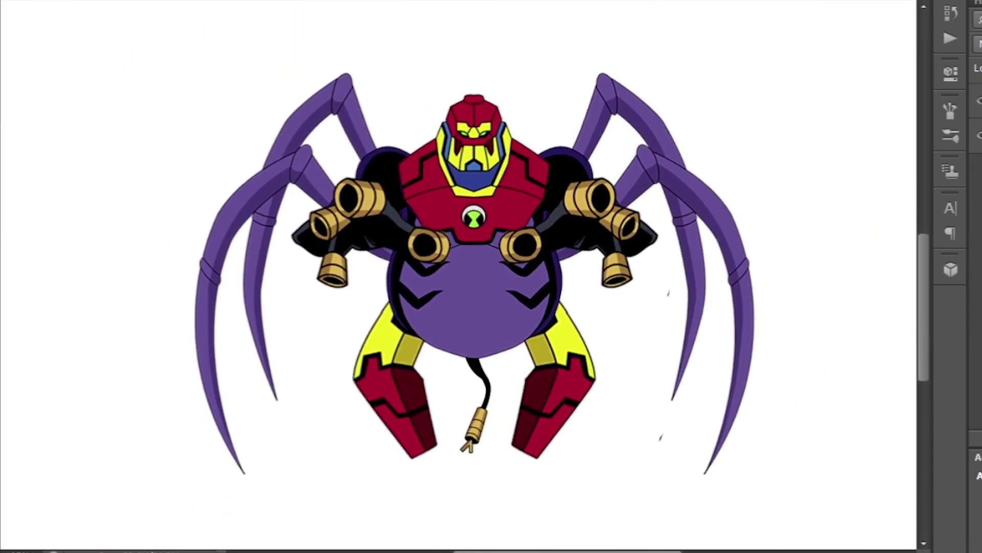
scroll(470, 276, up, 1)
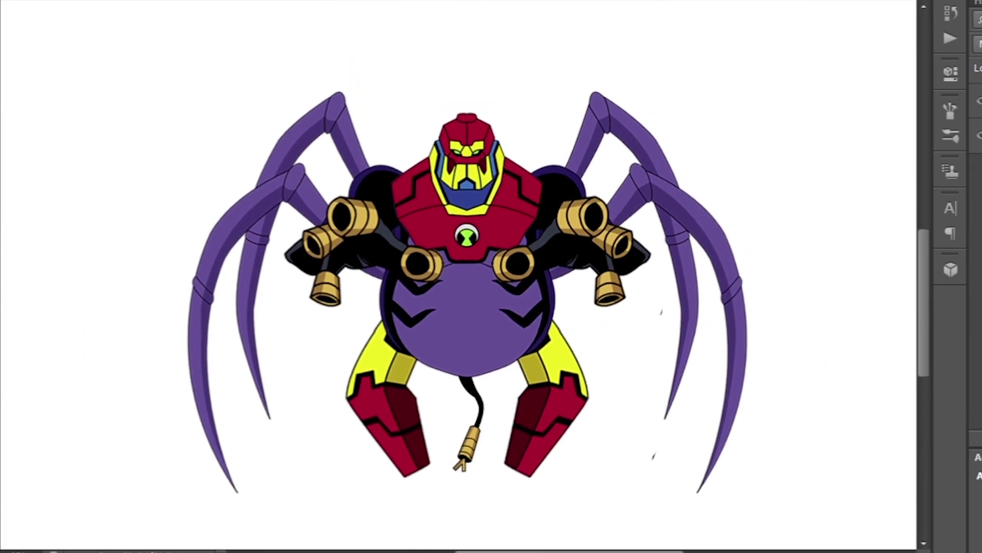